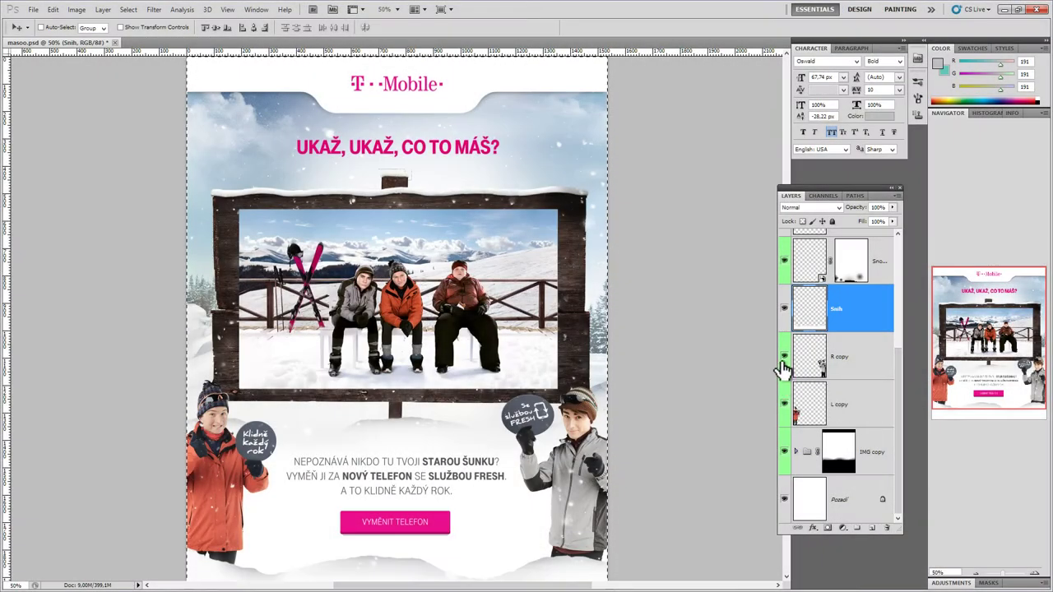
left_click(783, 359)
left_click(783, 359)
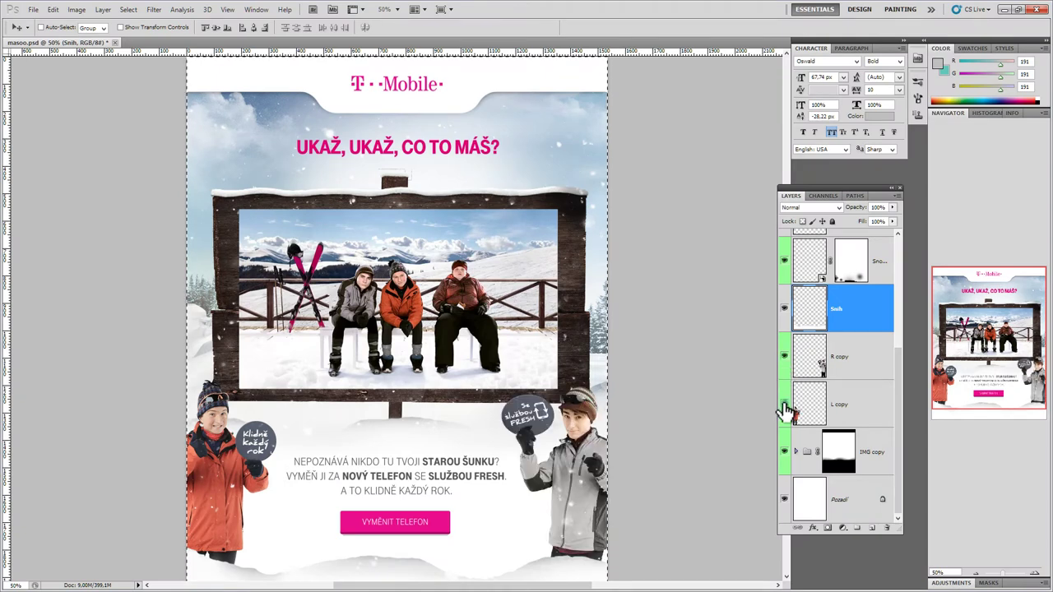
left_click(784, 405)
left_click(784, 406)
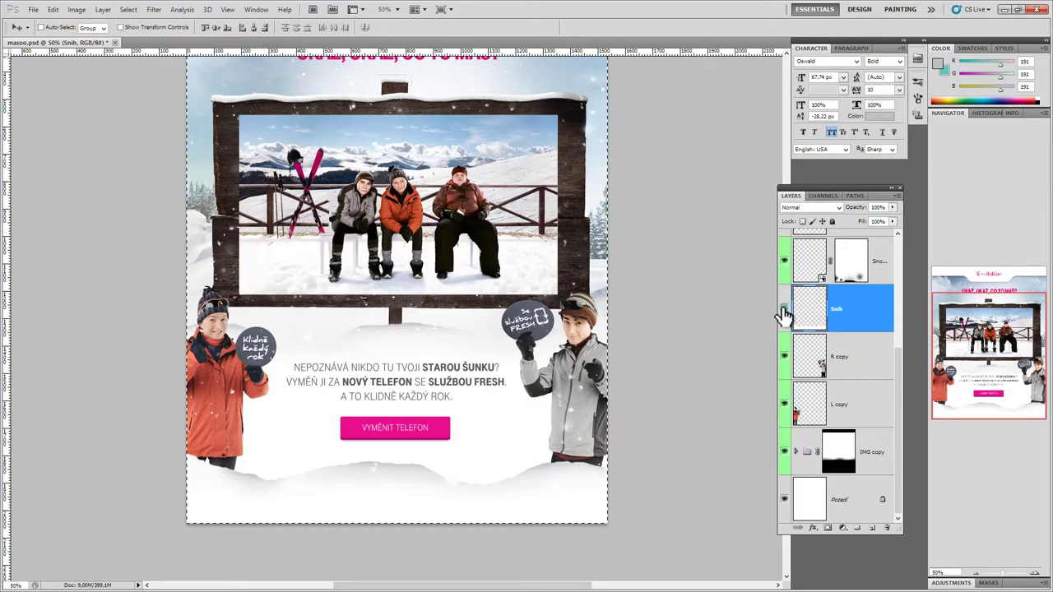
left_click(783, 311)
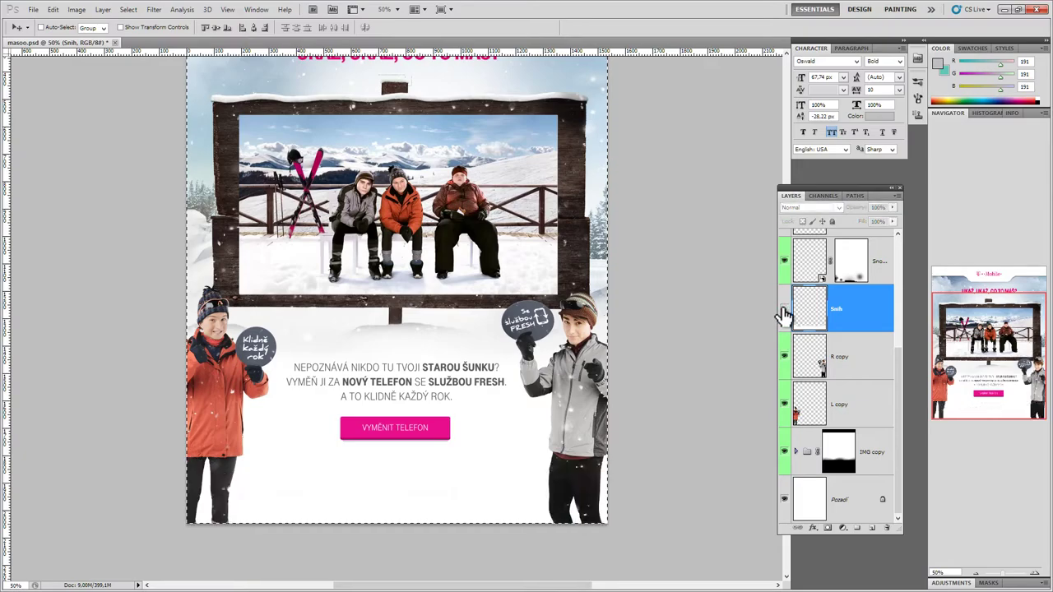
left_click(783, 310)
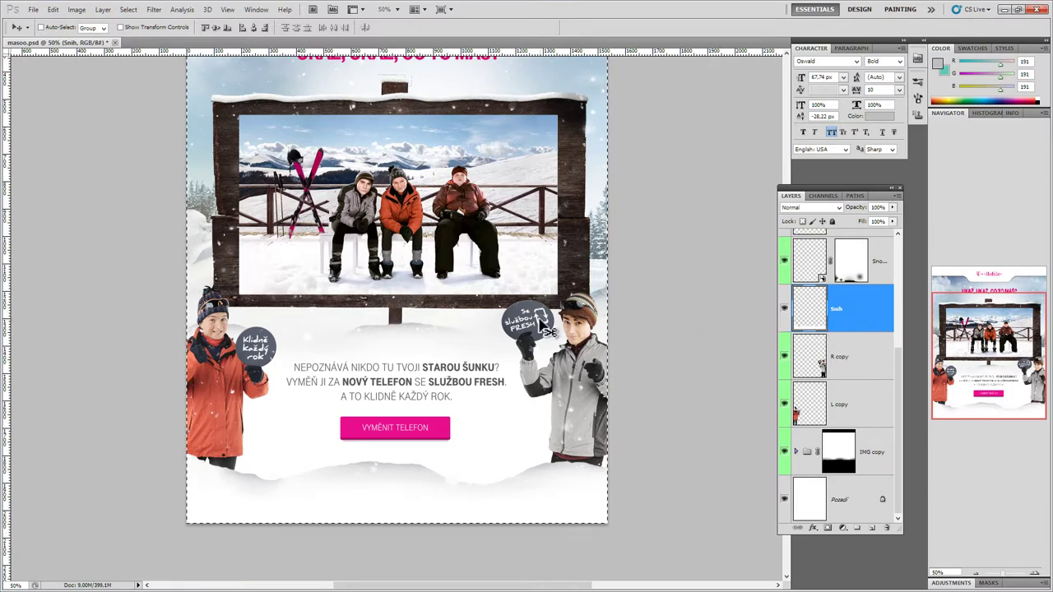
Step: Paste the copied snow strip into a new document, export it as PNG-24 'snih', and close it unsaved
key("ctrl+n")
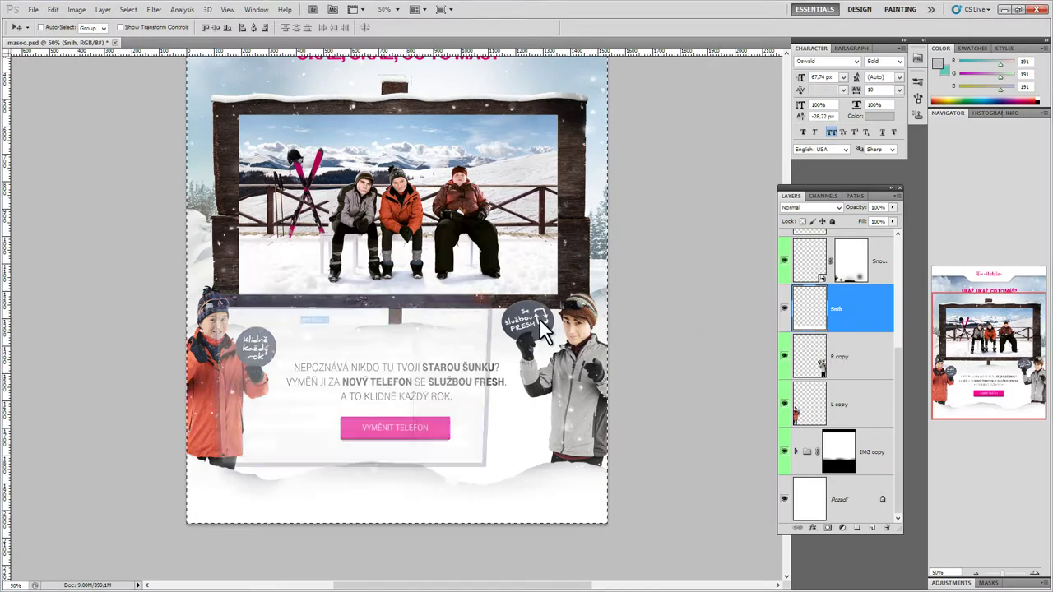
key("Return")
key("ctrl+v")
left_click(33, 9)
left_click(54, 215)
left_click(526, 478)
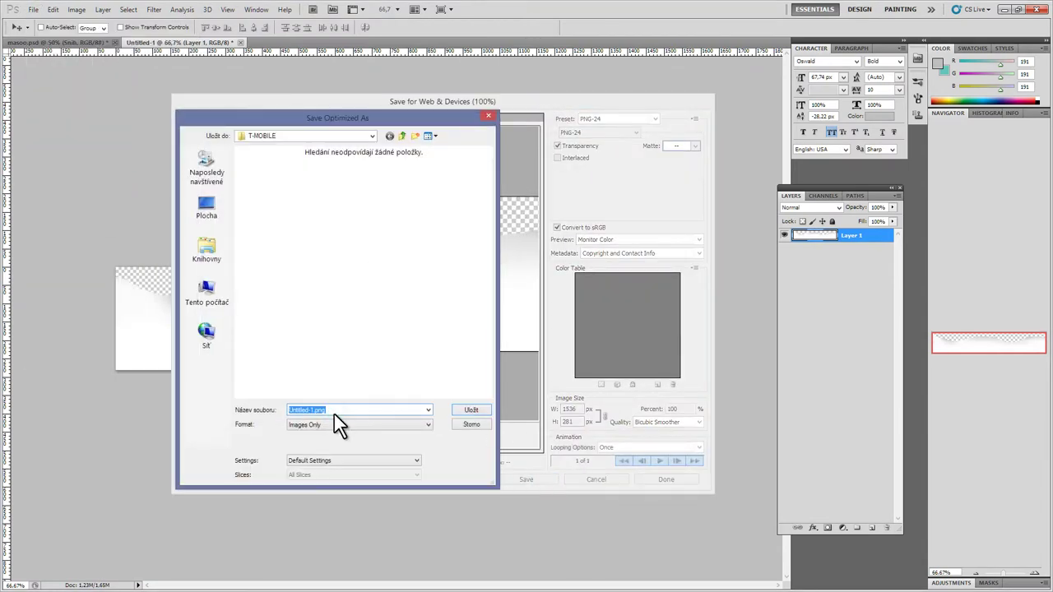
type("snih")
key("Return")
left_click(240, 42)
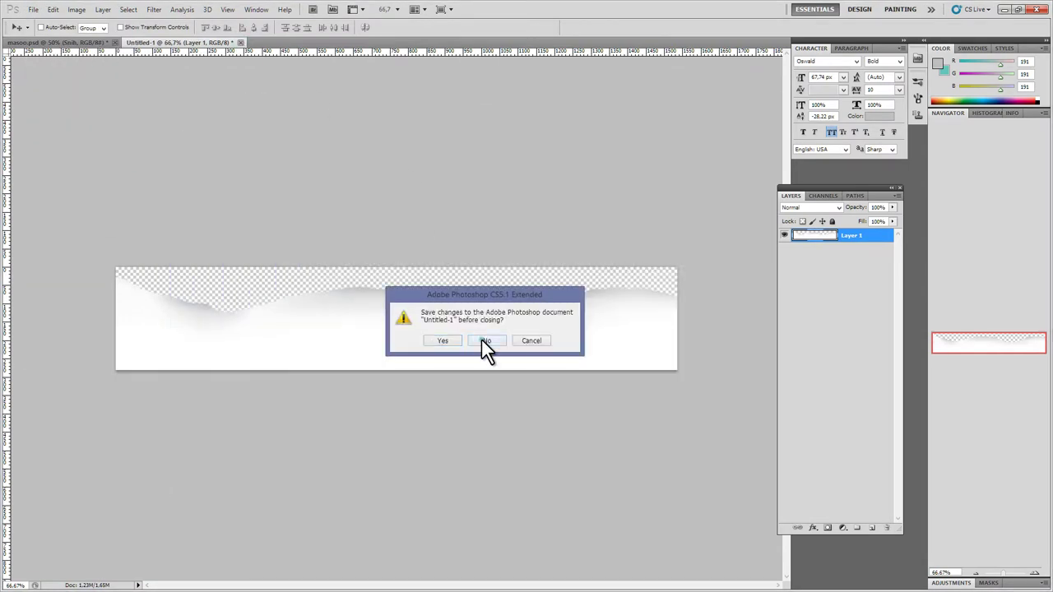
left_click(485, 340)
Step: Copy the right boy's layer into a new document and export it as PNG-24 'right'
left_click(846, 369)
left_click(846, 428)
key("ctrl+c")
key("ctrl+n")
key("Return")
key("ctrl+v")
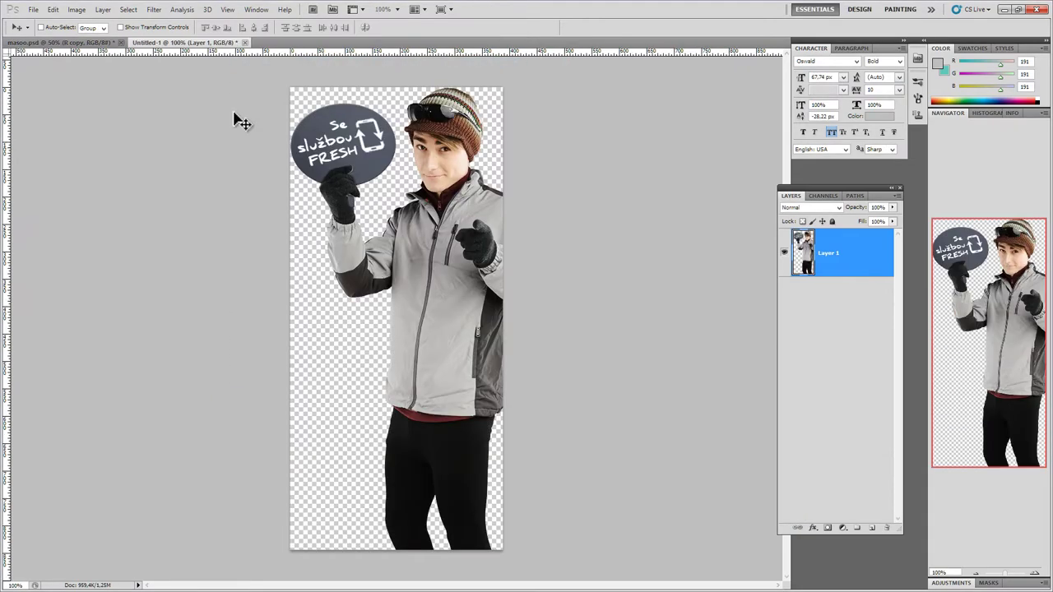
left_click(33, 9)
left_click(54, 208)
left_click(527, 479)
type("right")
key("Return")
left_click(240, 42)
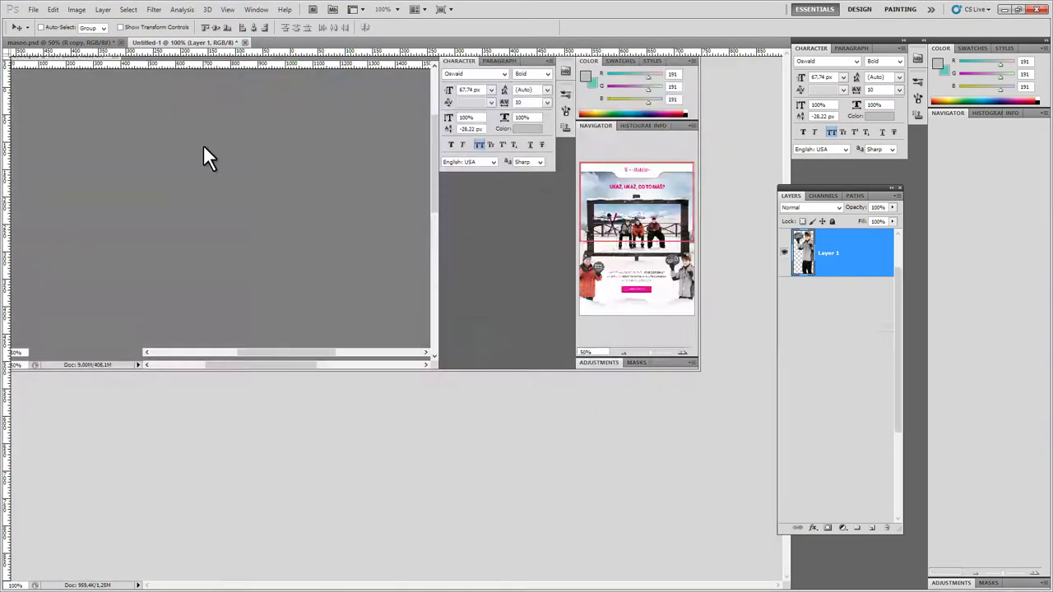
Step: Copy the left girl's layer into a new document and export it as a transparent PNG-24
scroll(837, 476, "down", 1)
left_click(861, 428)
key("ctrl+c")
key("ctrl+n")
key("Return")
key("ctrl+v")
left_click(33, 9)
left_click(55, 215)
left_click(524, 477)
key("Return")
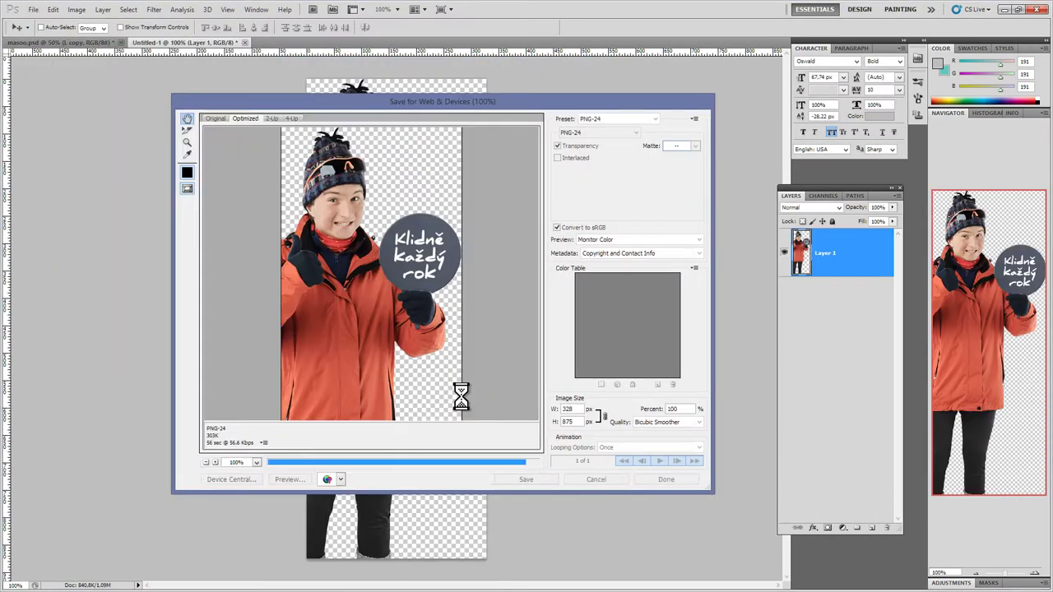
key("ctrl+w")
Step: Discard the temporary document and hide the right boy and left girl layers
key("n")
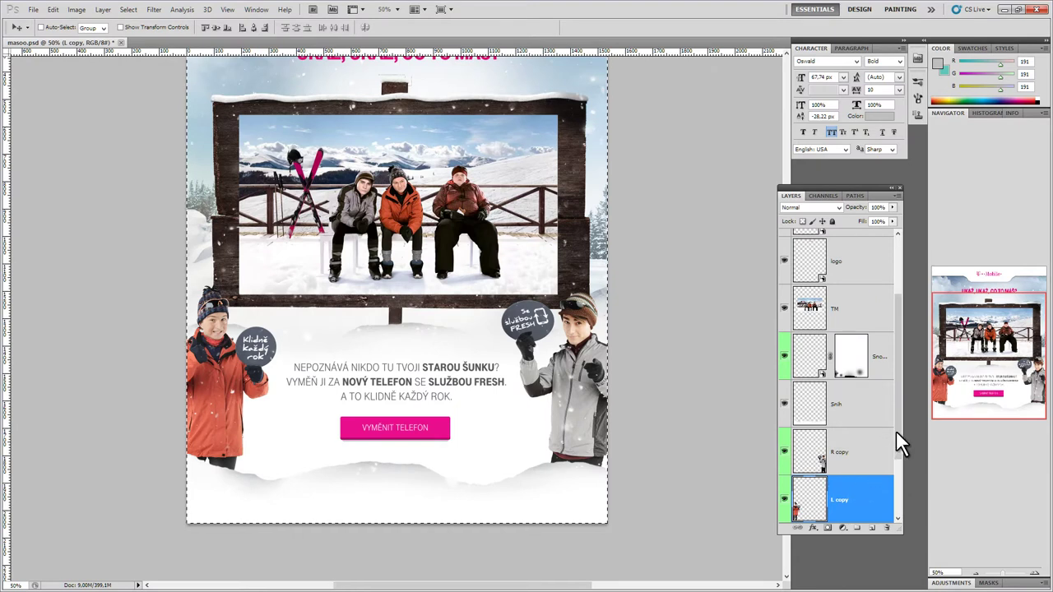
left_click_drag(901, 429, 904, 509)
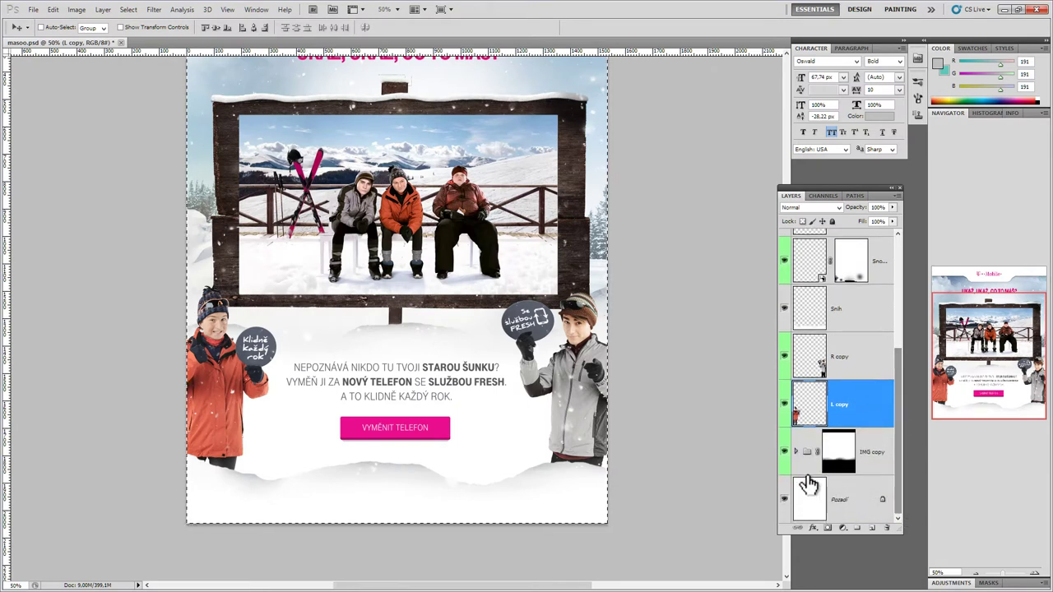
left_click(784, 357)
left_click(784, 404)
Step: Merge the layers from the button text down to the background into one layer
left_click_drag(900, 458, 899, 498)
left_click(888, 261)
left_click(861, 503, "shift")
key("ctrl+e")
Step: Export the merged background as JPEG via Save for Web, then start a new Triobo issue
left_click(33, 9)
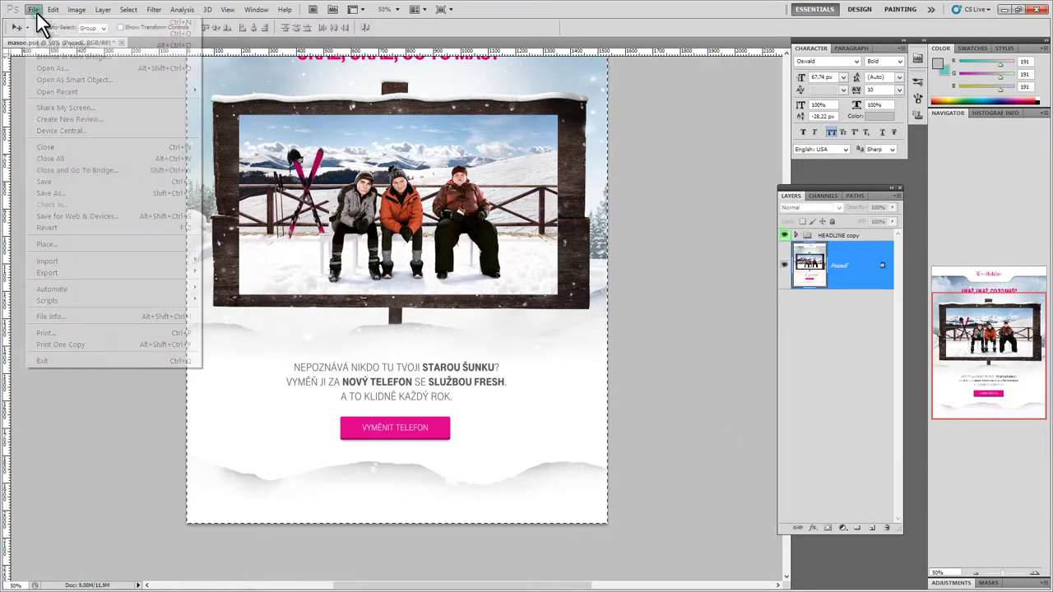
left_click(71, 216)
left_click(587, 129)
left_click(599, 146)
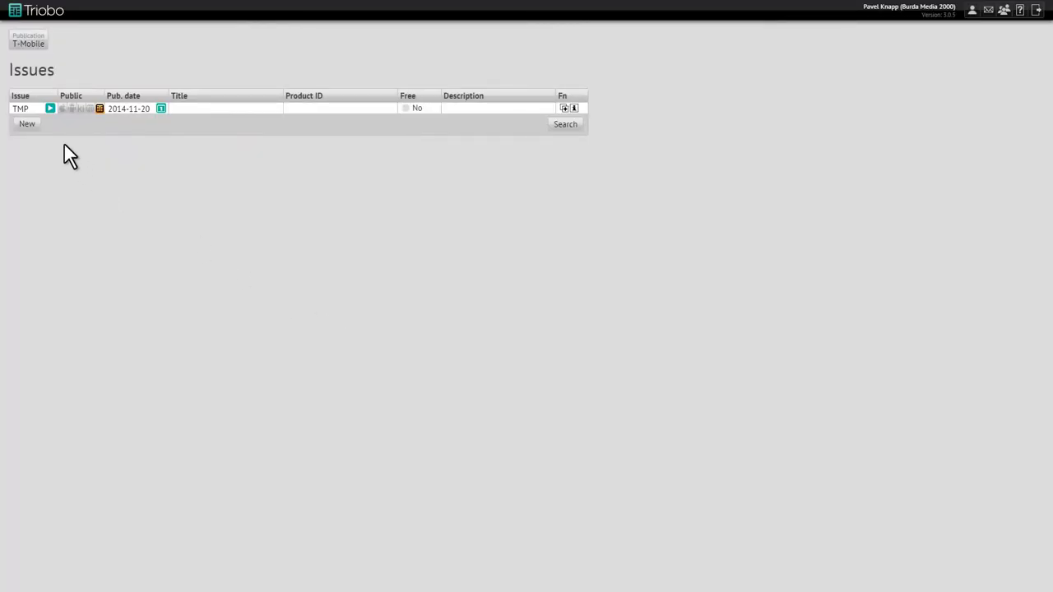
left_click(26, 124)
Step: Create a new issue named 'T-Mobile' with the portrait formats
type("T")
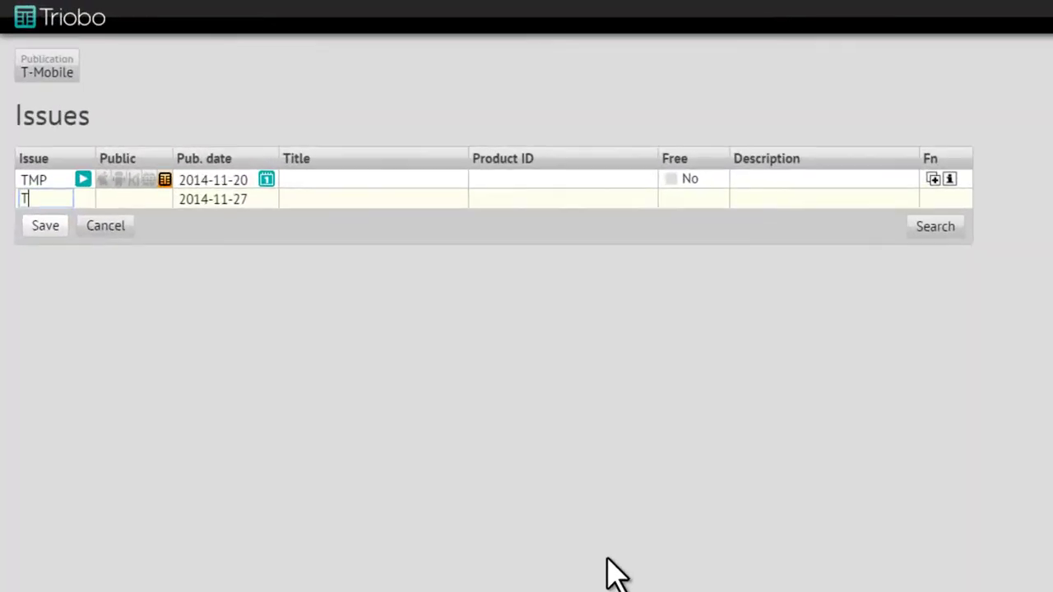
type("-Mobile")
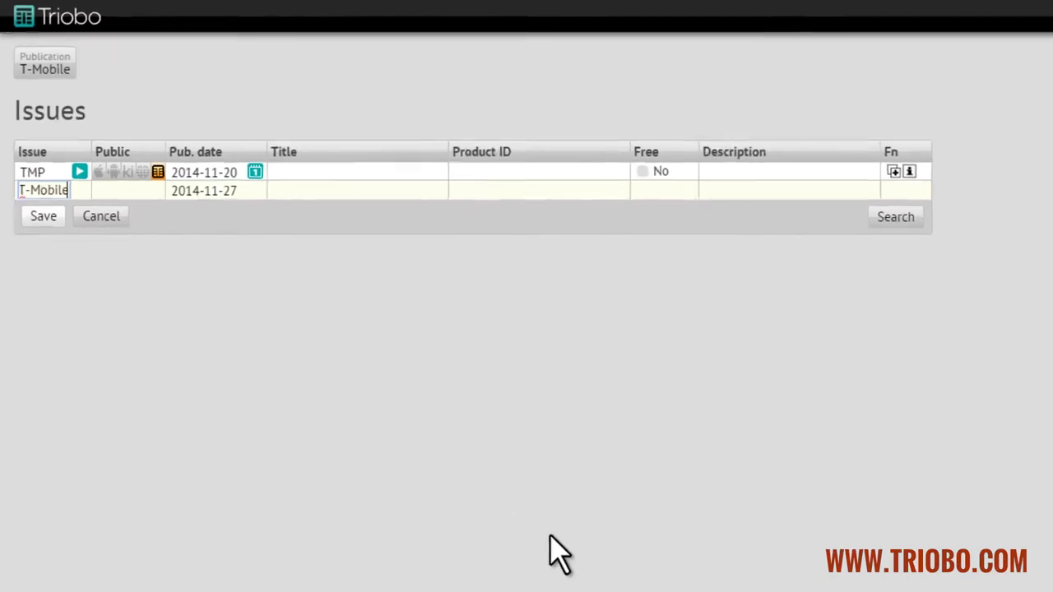
left_click(28, 136)
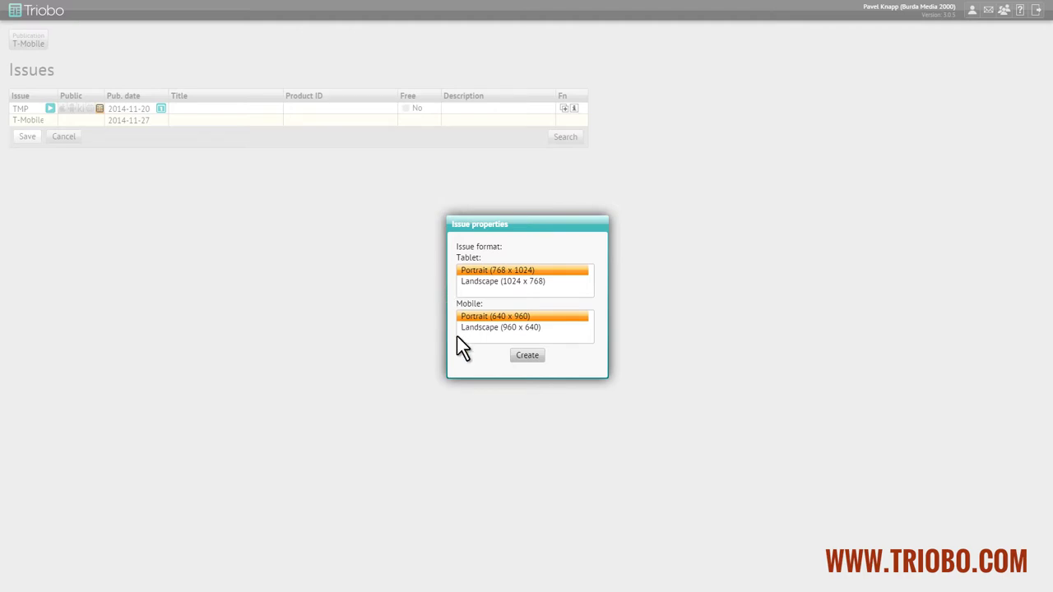
left_click(520, 360)
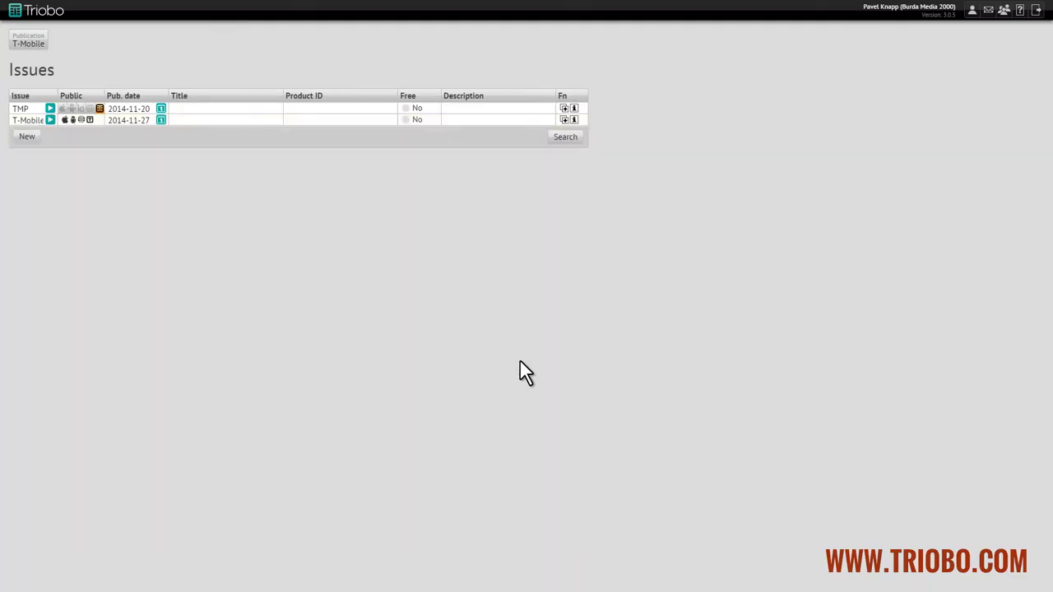
Step: Add an 'Advertisement' article to the T-Mobile issue and open its page for layout
left_click(48, 121)
left_click(33, 115)
type("Advertisement")
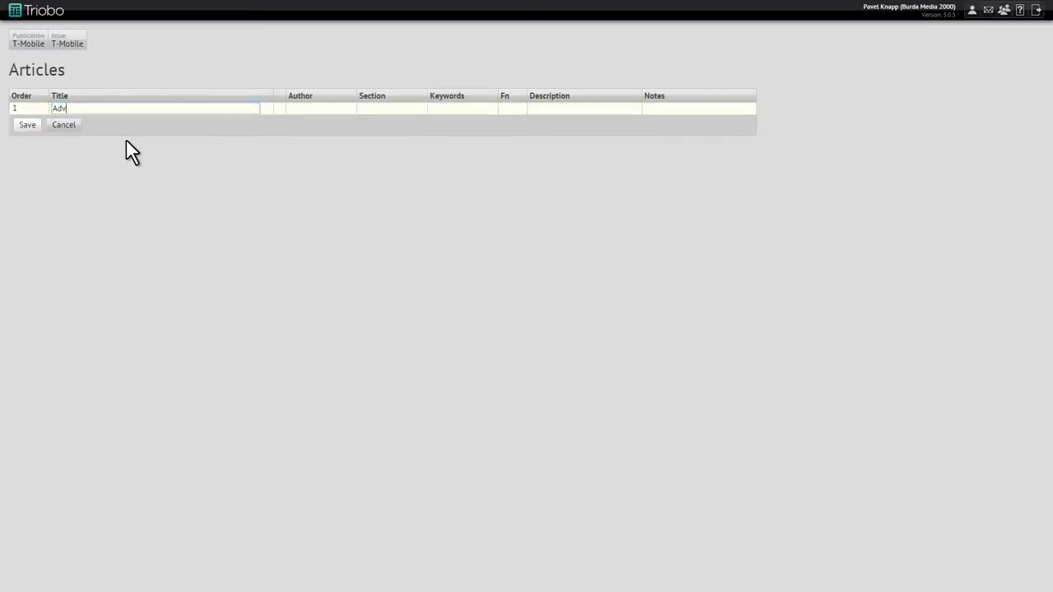
left_click(29, 125)
left_click(264, 109)
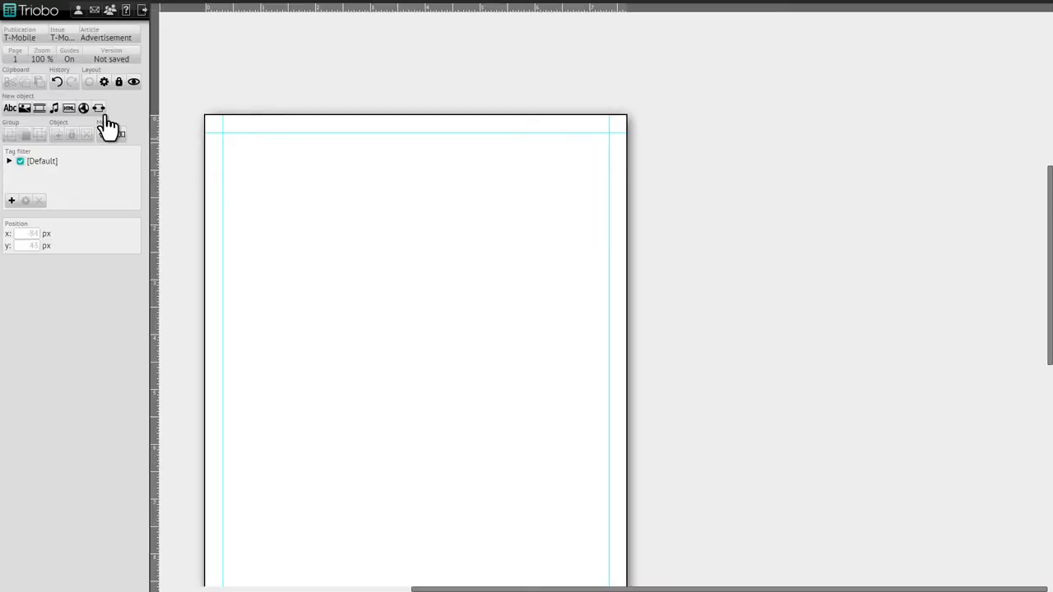
Step: Draw an image frame, upload the exported images, fill it with background.jpg at 768×1024, and lock it
left_click_drag(259, 174, 447, 373)
left_click(98, 396)
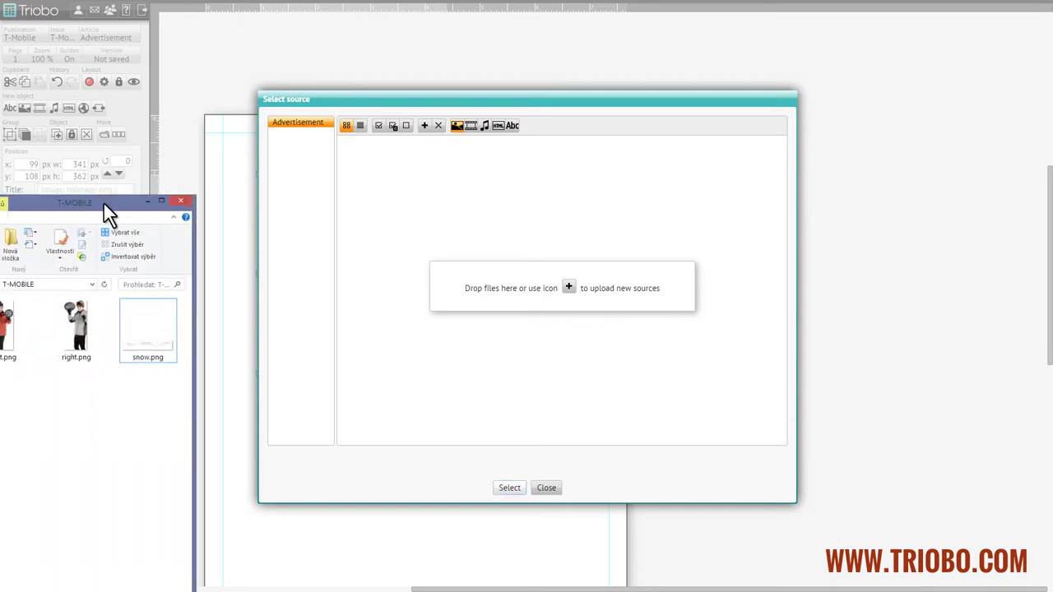
key("ctrl+a")
left_click_drag(160, 271, 554, 253)
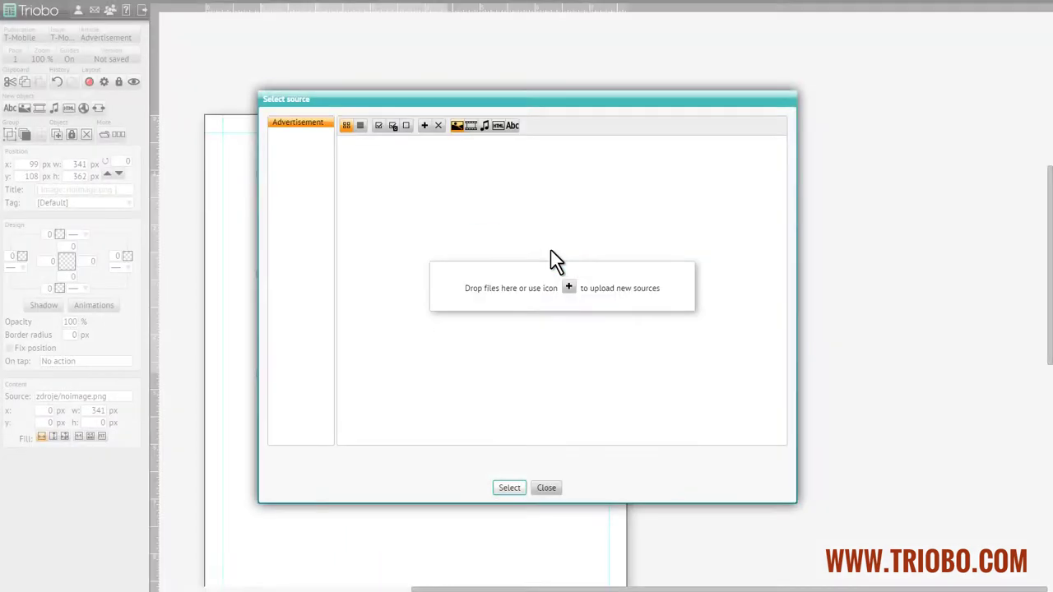
double_click(412, 219)
left_click(89, 436)
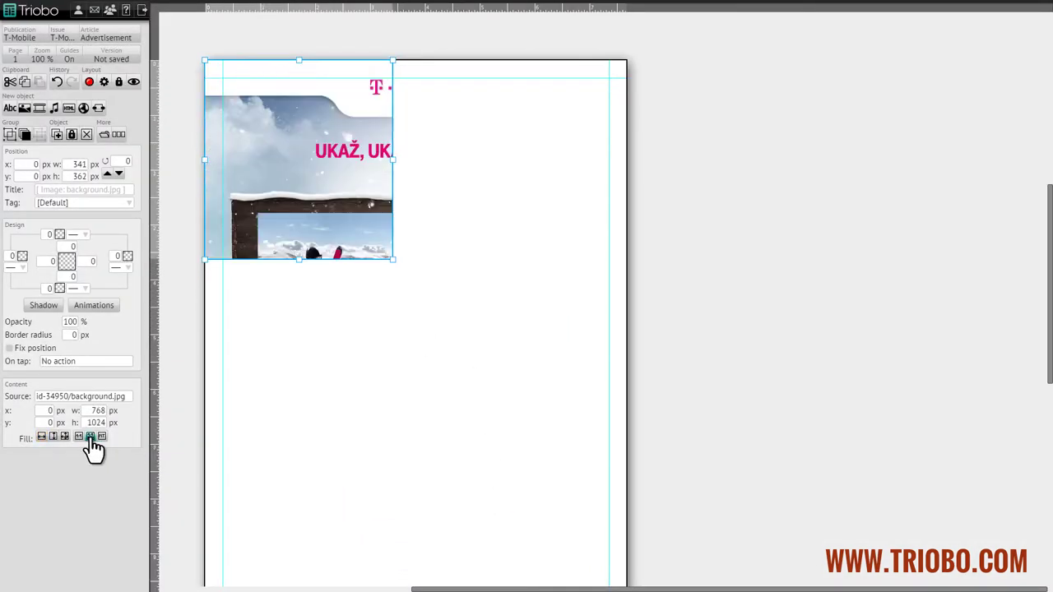
left_click(69, 436)
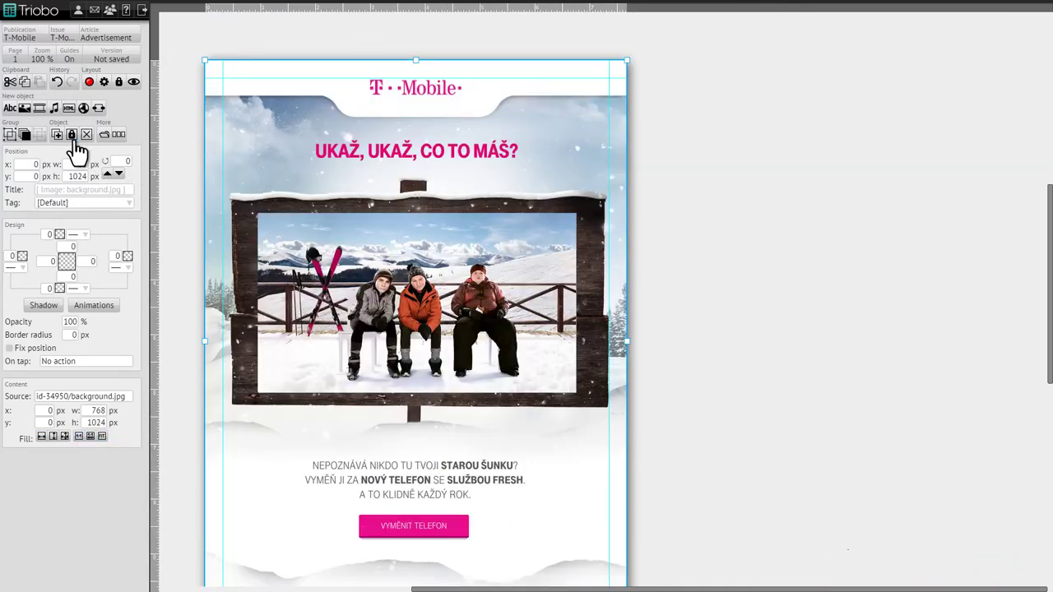
left_click(71, 136)
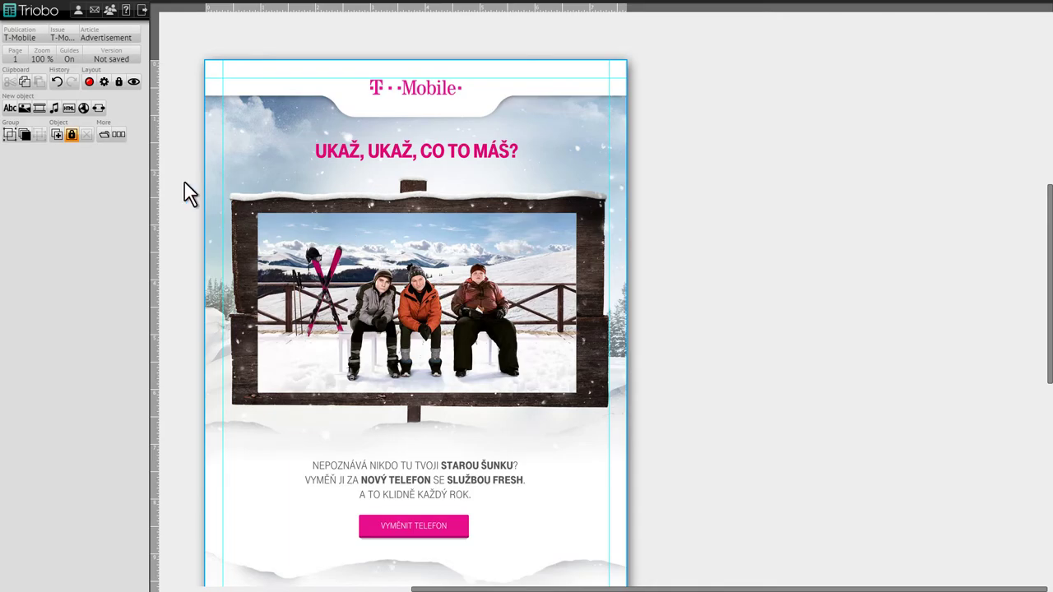
Step: Insert left.png and place the skier figure at the page's lower-left
left_click(29, 109)
double_click(461, 219)
left_click_drag(410, 325, 337, 488)
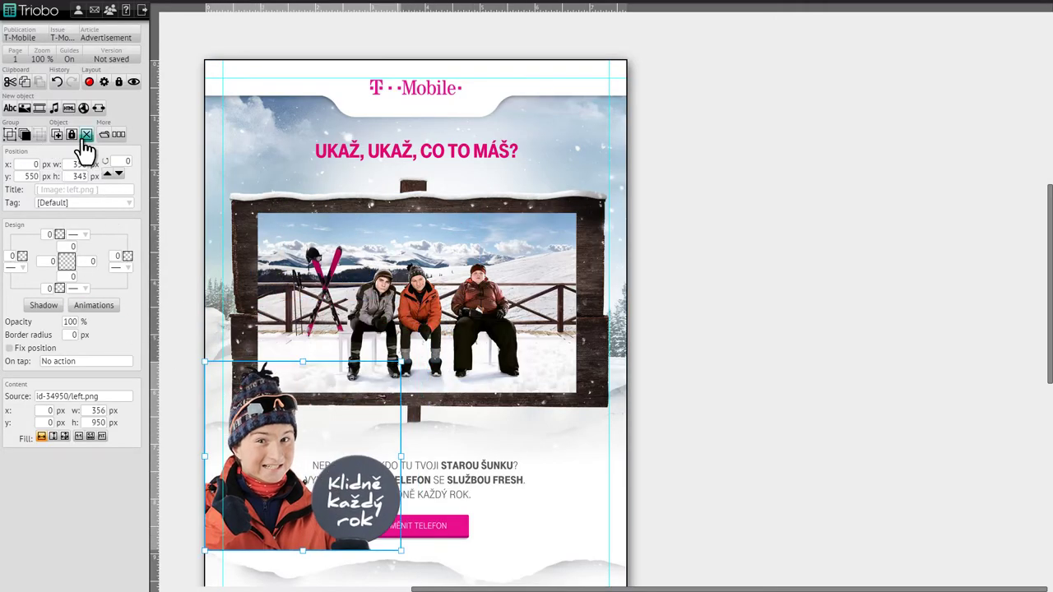
Step: Duplicate the skier, move the copy right, and swap its picture to right.png
left_click(59, 135)
left_click_drag(303, 456, 526, 457)
left_click(74, 399)
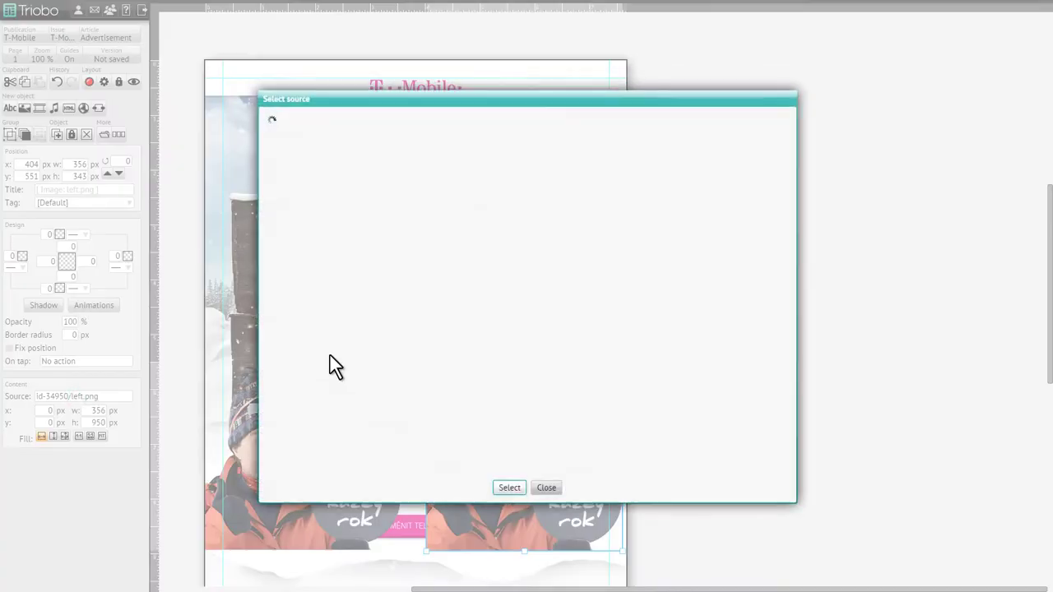
double_click(597, 201)
scroll(674, 460, "down", 3)
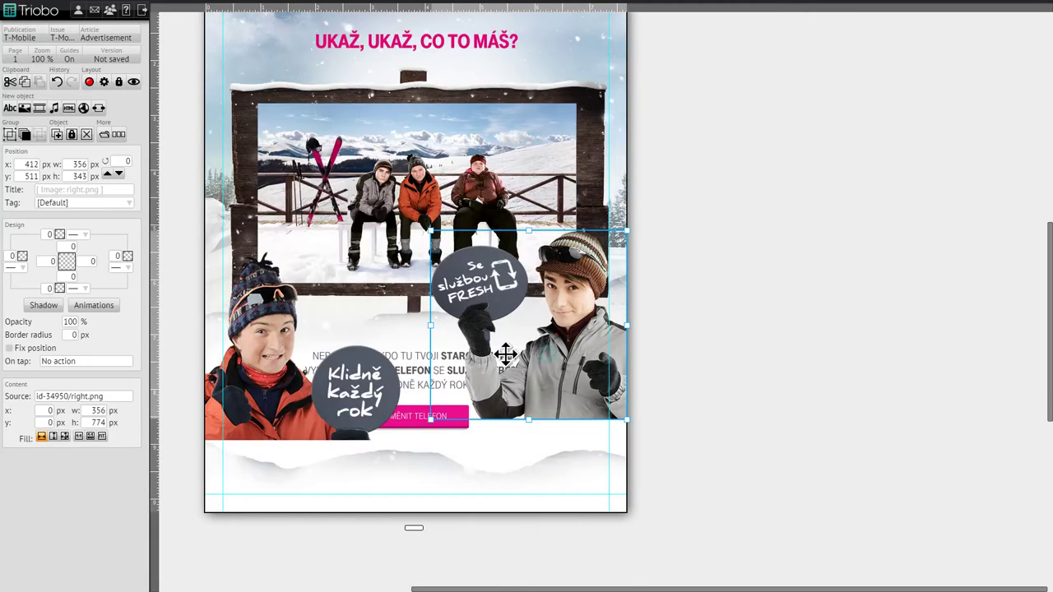
Step: Restore both skiers to natural size and move them to the bottom-left and bottom-right corners
left_click_drag(401, 438, 318, 360)
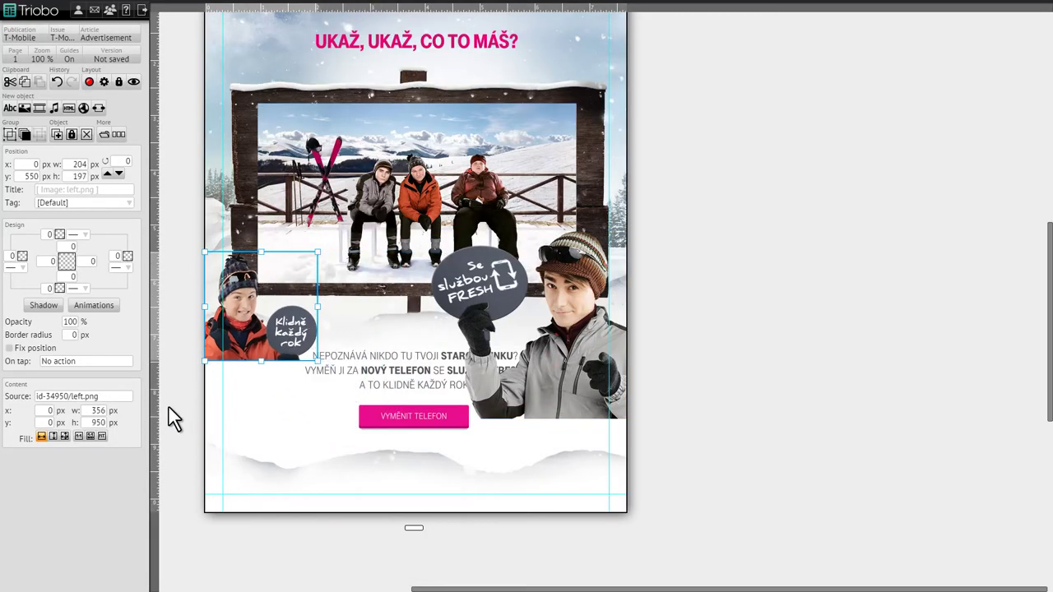
left_click(101, 437)
left_click_drag(249, 383, 250, 403)
left_click(605, 377)
left_click(101, 436)
left_click_drag(475, 411, 556, 453)
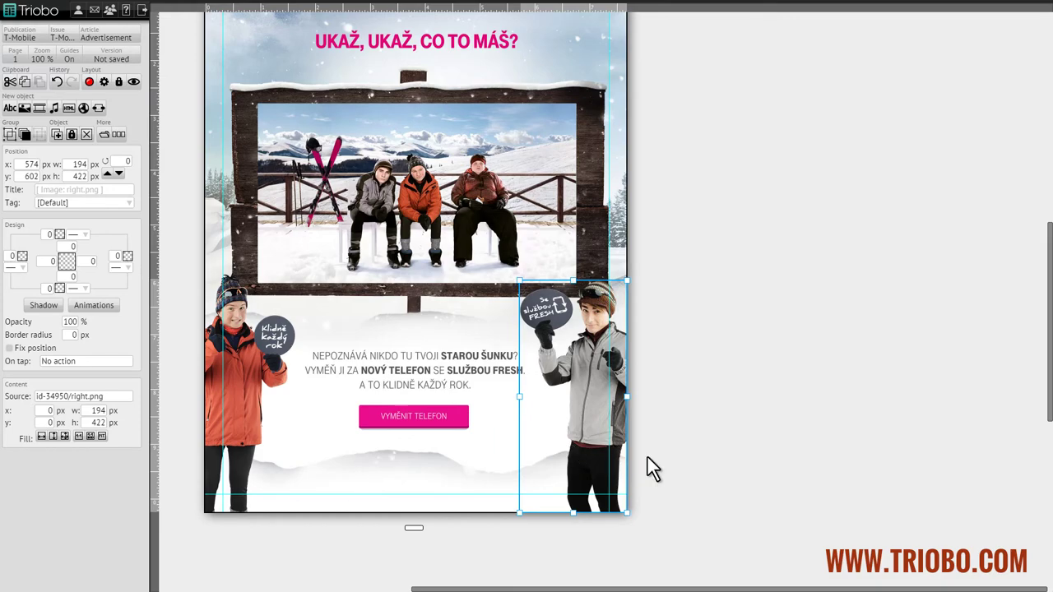
Step: Insert snow.png, fit it to the frame width, and place the strip along the page bottom
left_click(216, 313)
left_click(25, 108)
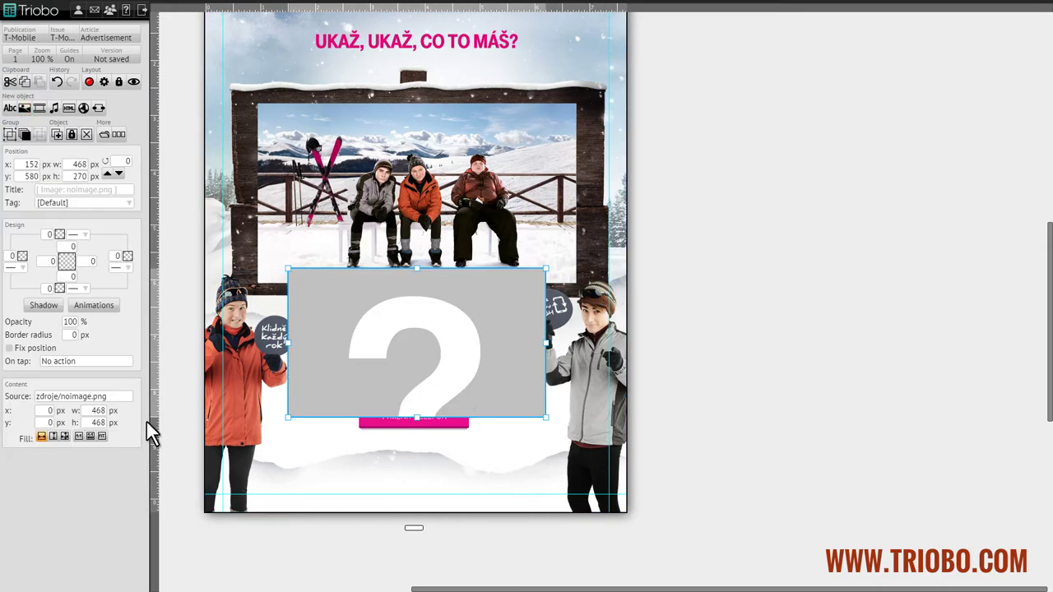
left_click(113, 398)
double_click(685, 216)
left_click(91, 437)
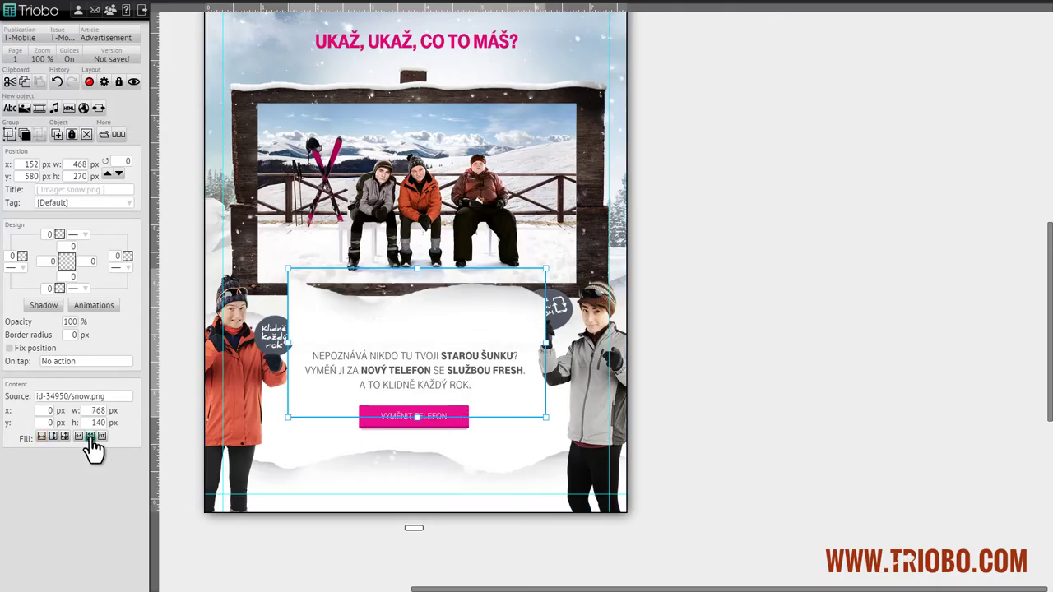
left_click_drag(414, 343, 421, 479)
left_click(349, 414)
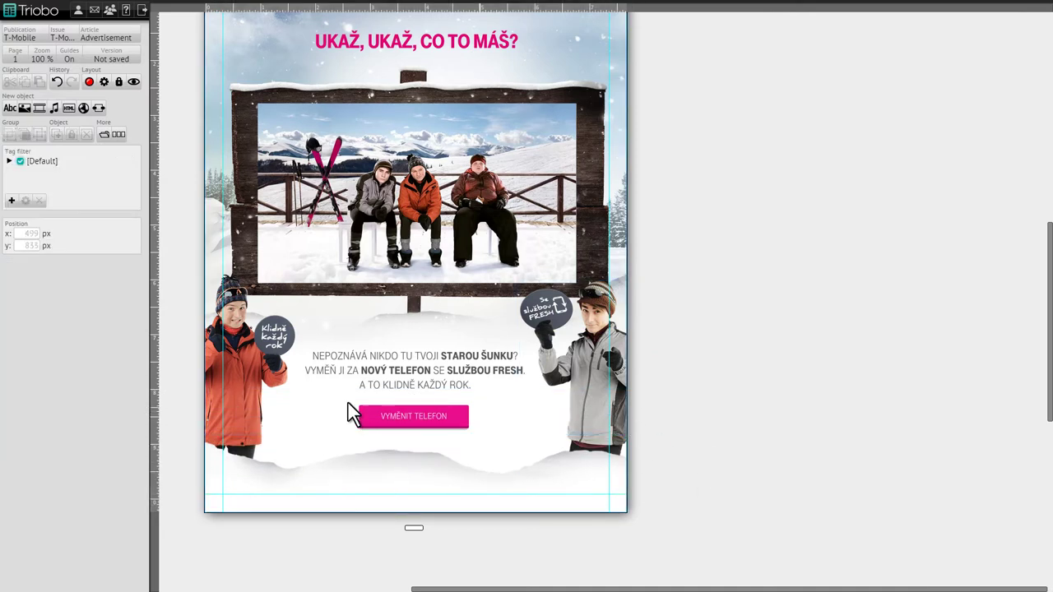
left_click(284, 370)
left_click(480, 261)
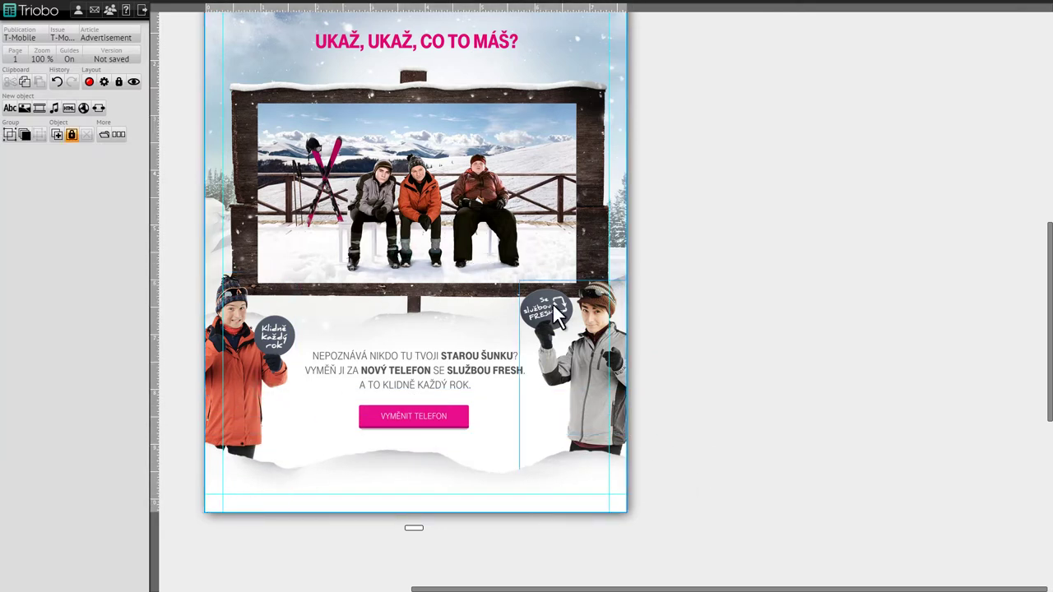
left_click(572, 318)
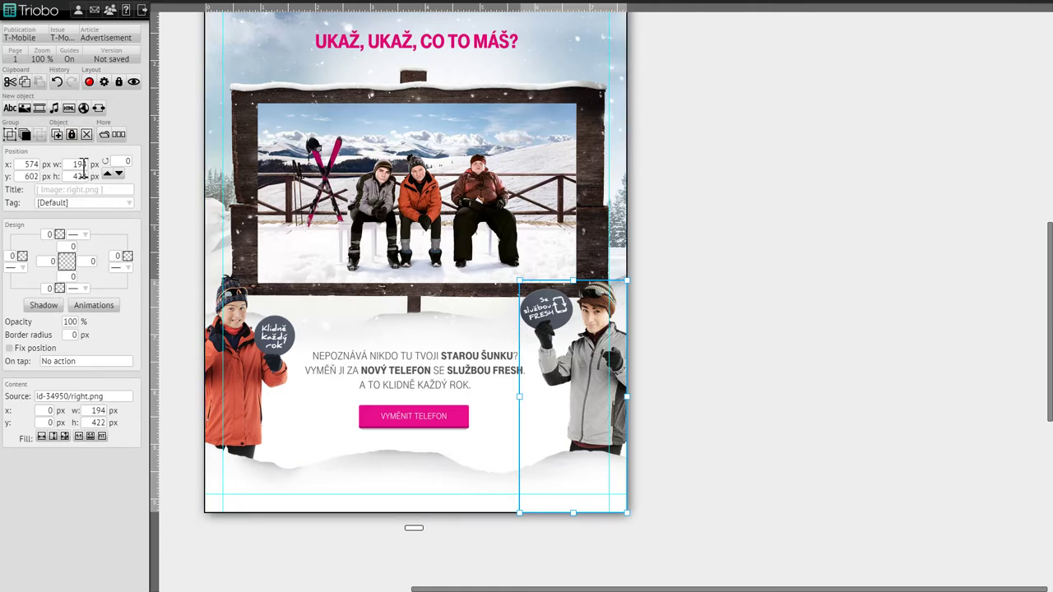
Step: Give the right skier a slide-in animation starting shifted 194 px on X, switching on show
left_click(93, 306)
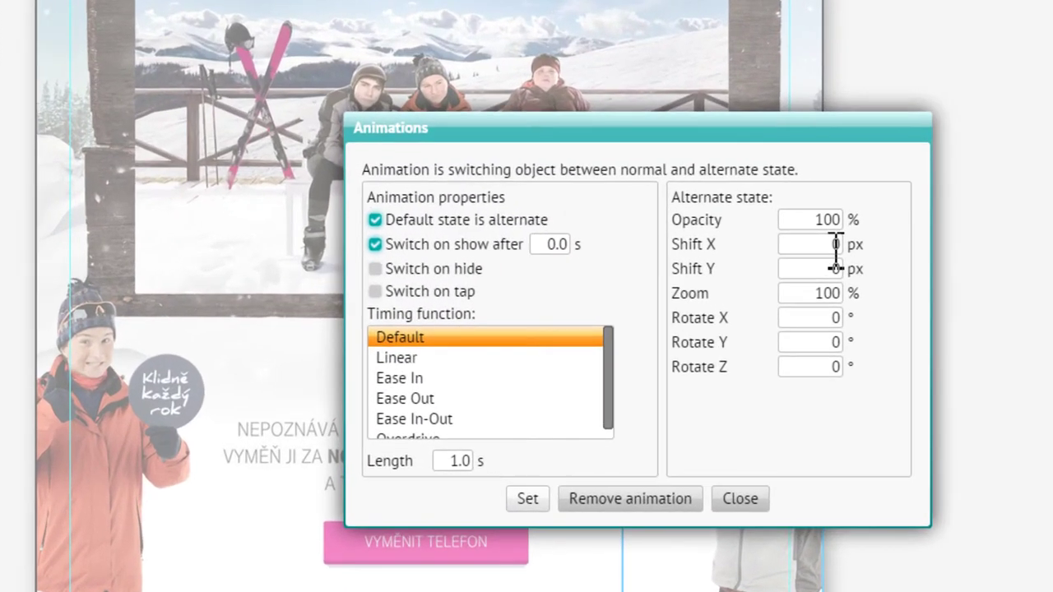
left_click(630, 256)
type("194")
left_click(527, 499)
Step: Give the left skier a slide-in animation starting shifted −164 px on X, switching on show
left_click(153, 517)
double_click(134, 298)
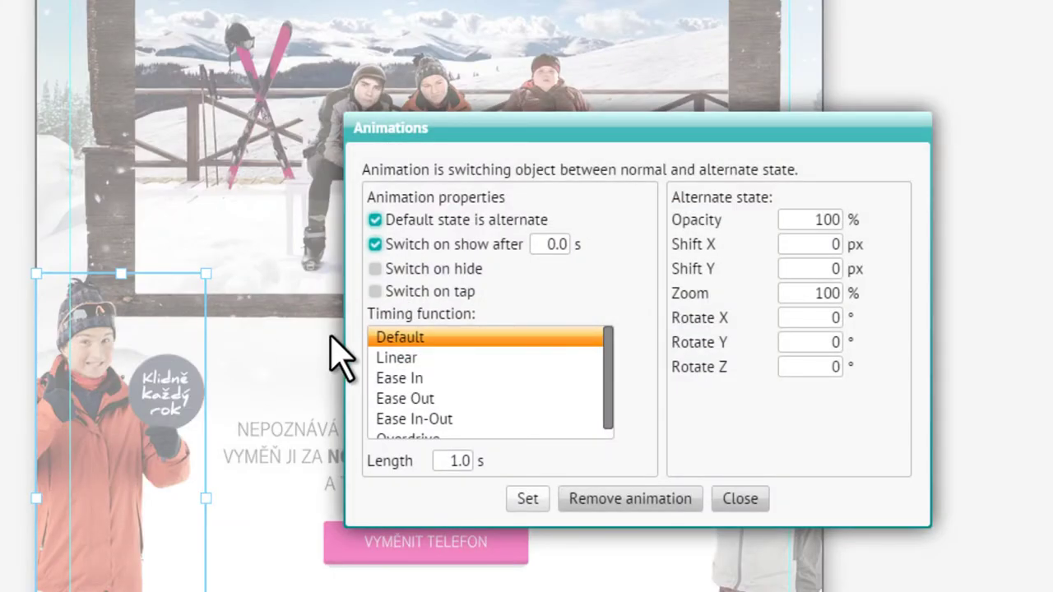
left_click(823, 244)
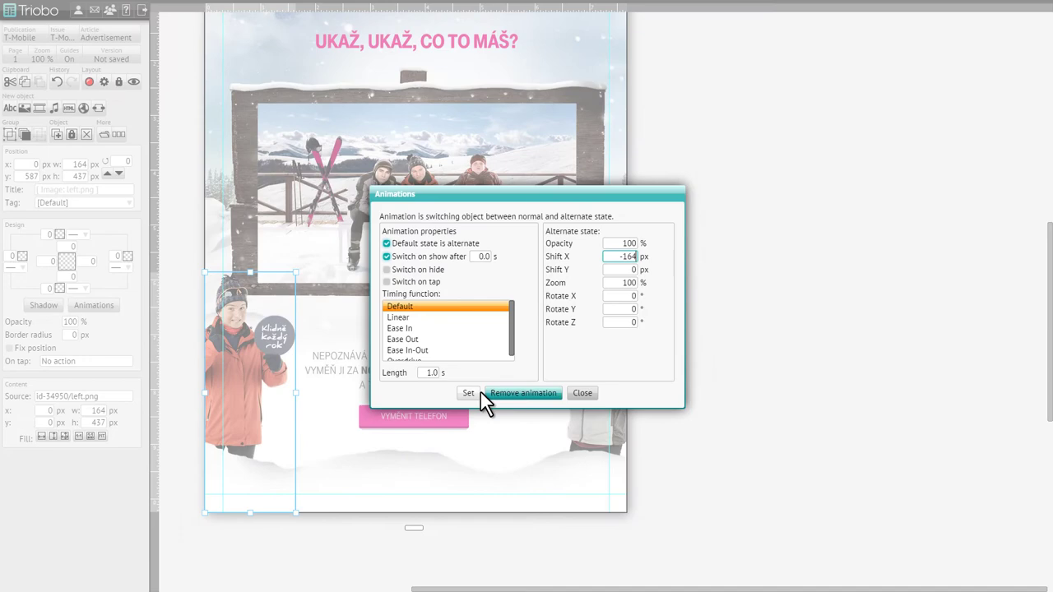
left_click(481, 392)
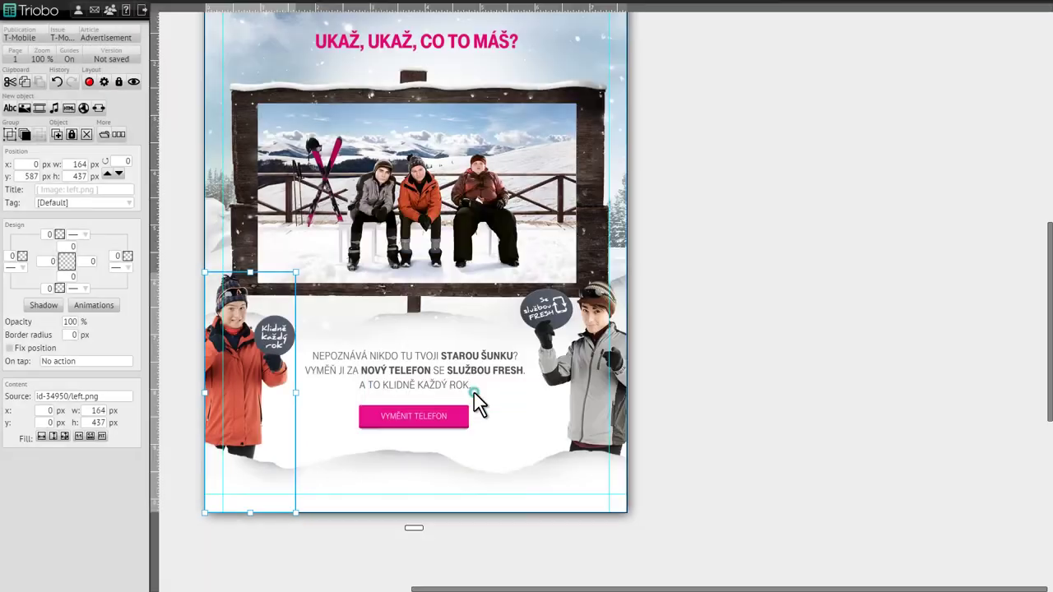
Step: Preview the Advertisement page in the iPad frame, then close the preview
left_click(101, 86)
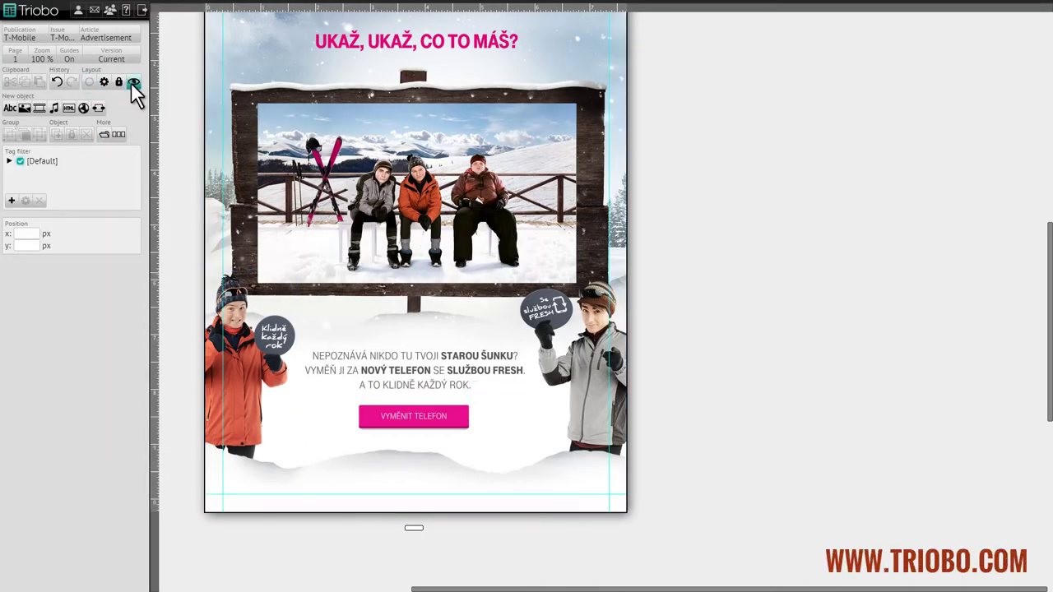
left_click(131, 83)
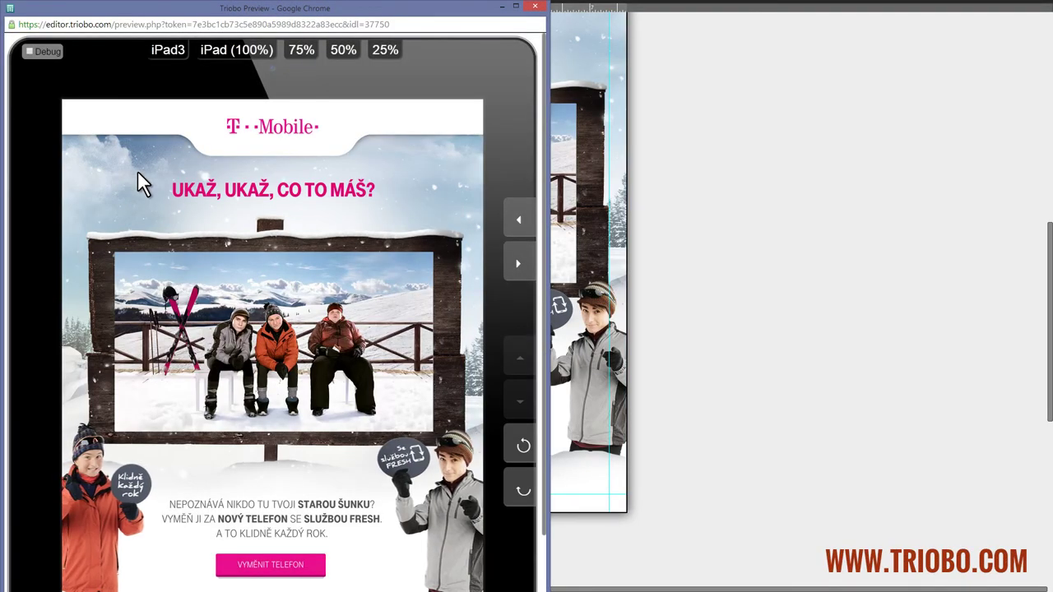
left_click(534, 8)
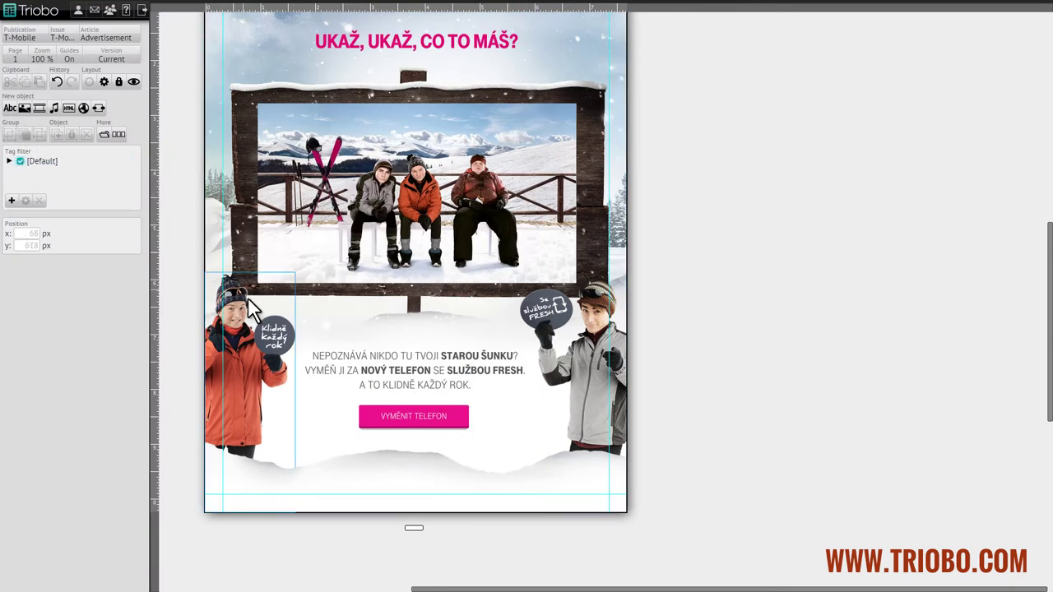
left_click(10, 108)
left_click_drag(339, 392, 494, 446)
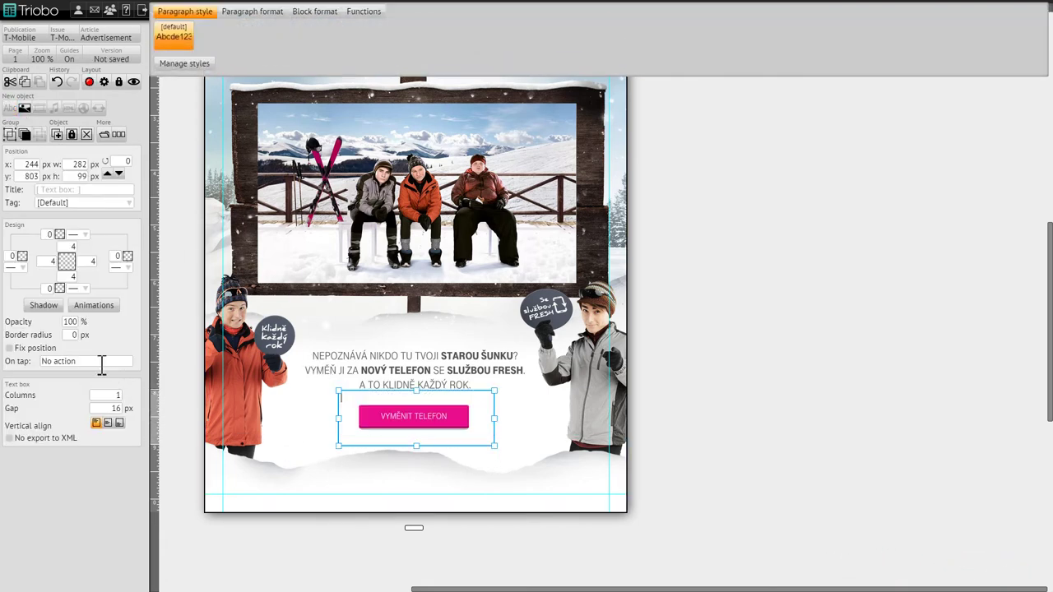
left_click(100, 361)
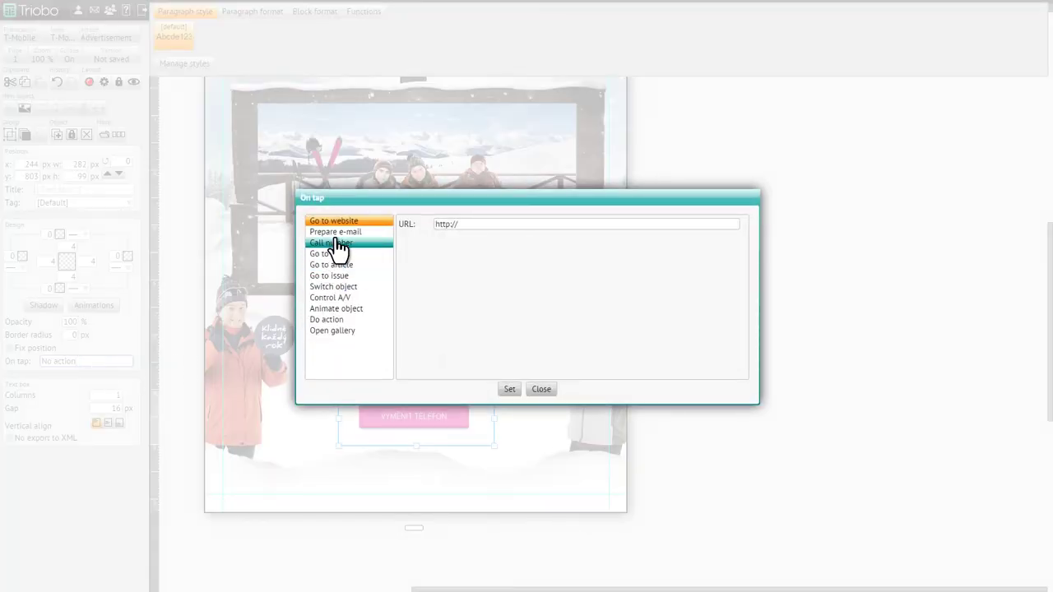
left_click_drag(459, 224, 418, 228)
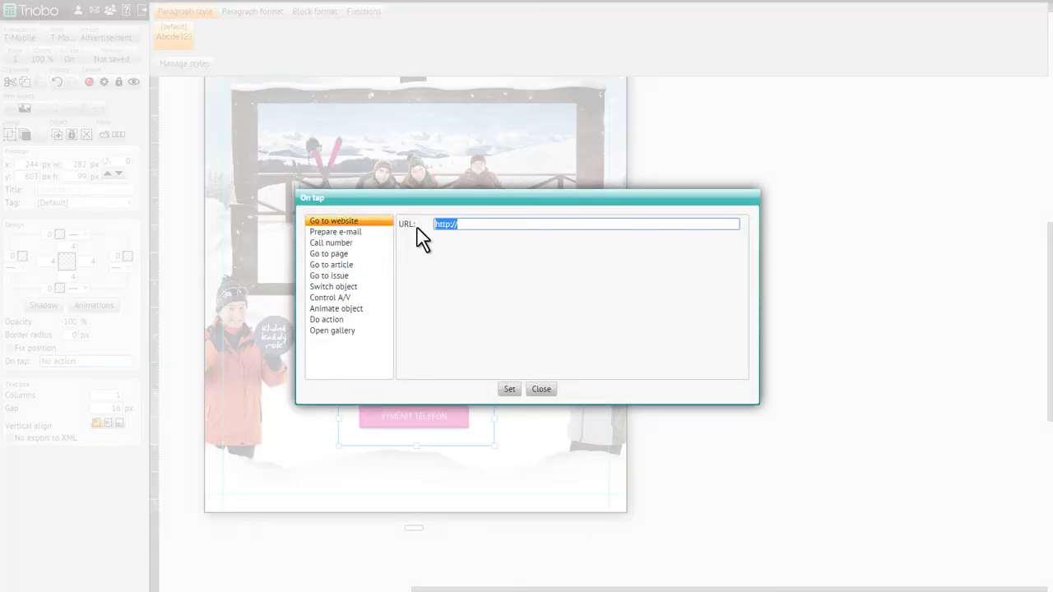
type("https://www.t-mobile-vanoce.cz/")
left_click(509, 389)
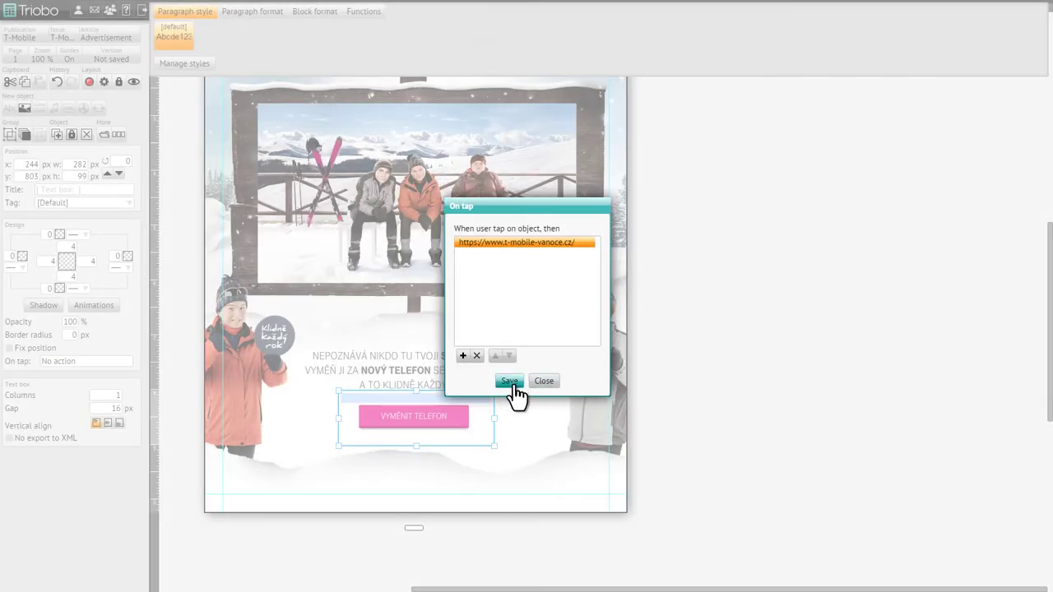
Step: Save the button's tap action and draw a video frame over the billboard photo
left_click(510, 384)
left_click(688, 387)
left_click(38, 107)
left_click_drag(257, 158, 564, 316)
Step: Upload tmo.mp4 and set it as the video's source
left_click(89, 384)
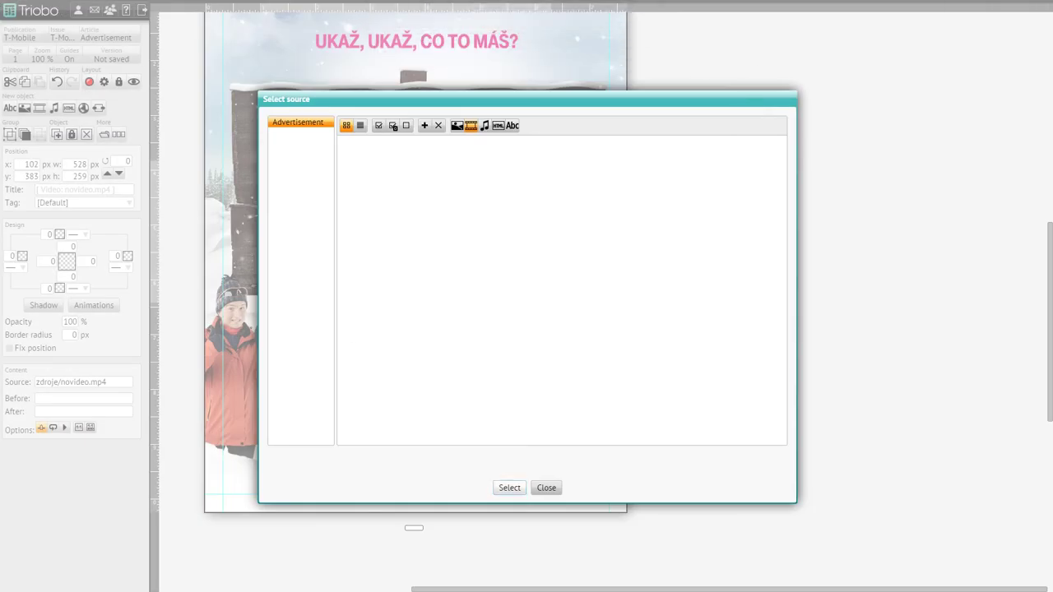
left_click_drag(847, 227, 587, 305)
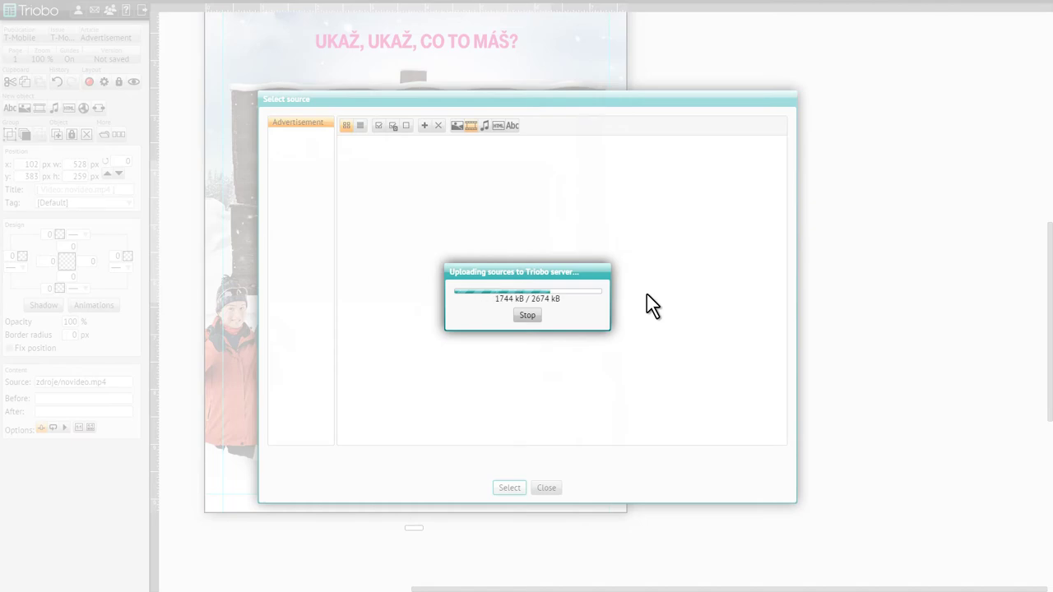
left_click(546, 487)
Step: Fit the video into the billboard at 576×324 px and toggle its playback controls
left_click_drag(426, 255, 422, 205)
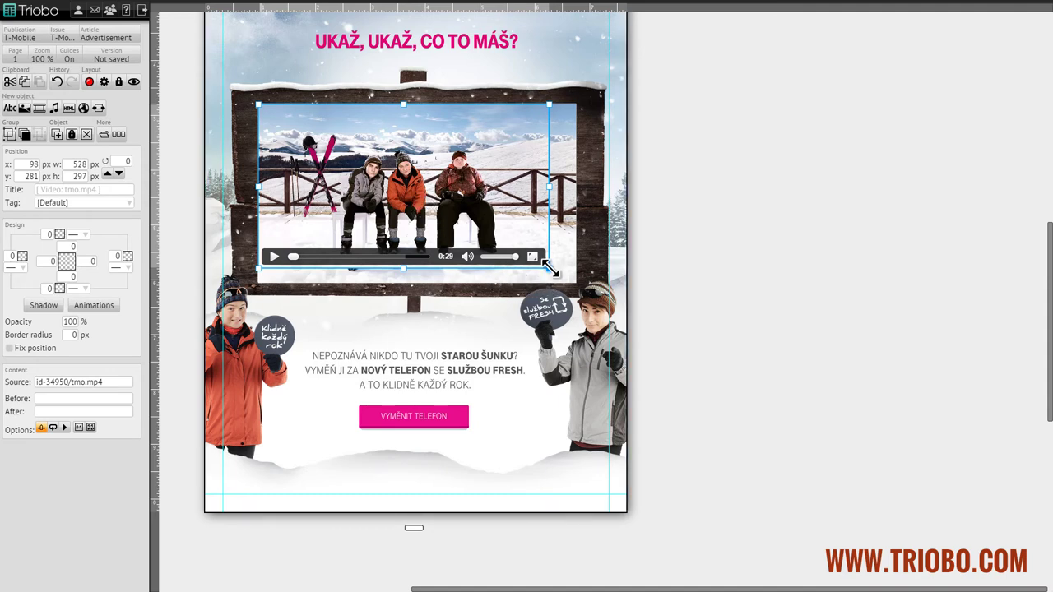
left_click_drag(551, 270, 578, 283)
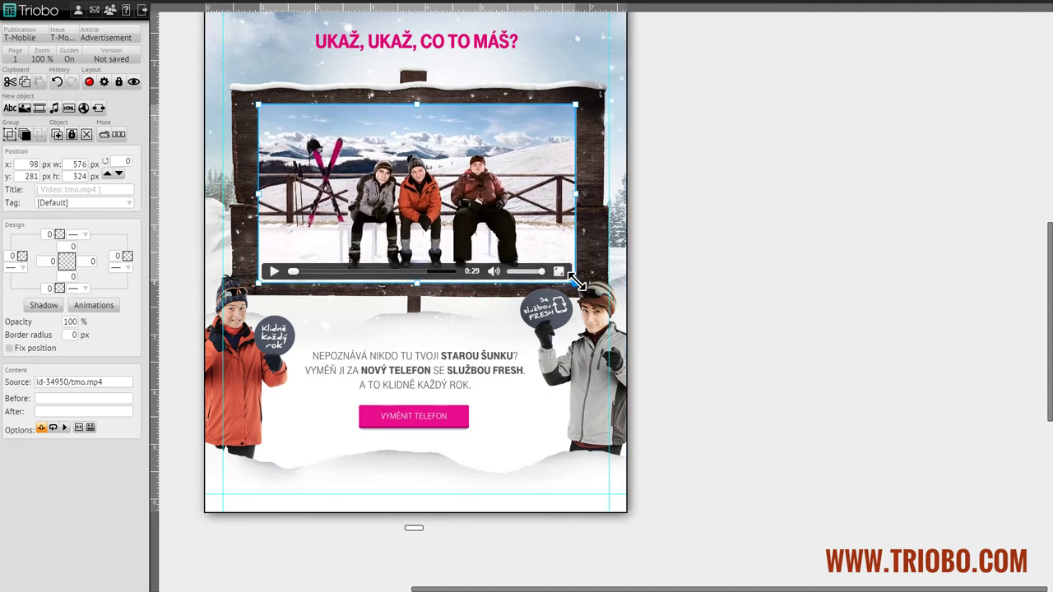
left_click(573, 353)
left_click(540, 252)
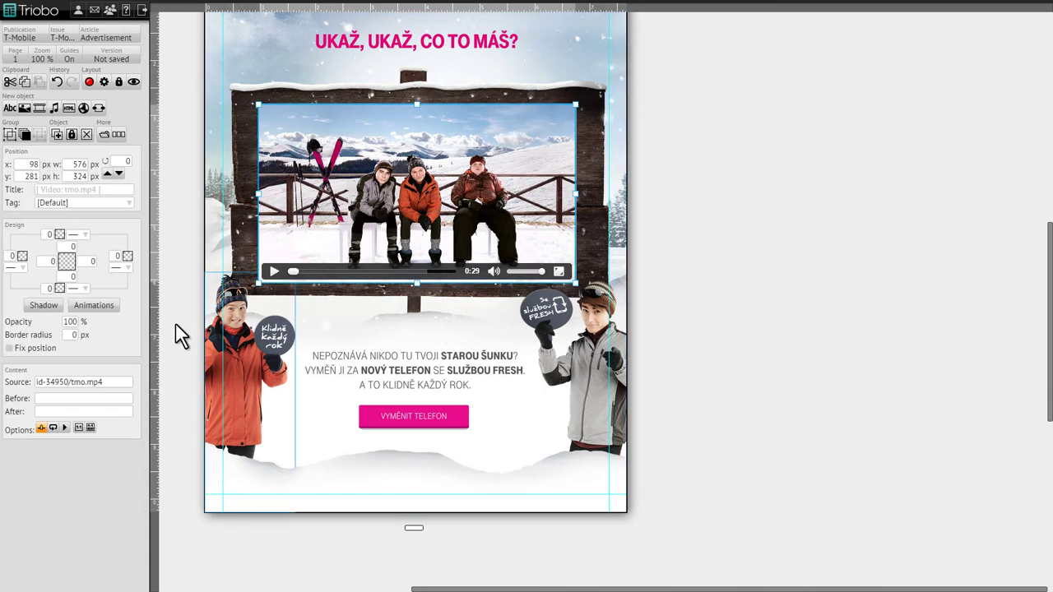
left_click(41, 429)
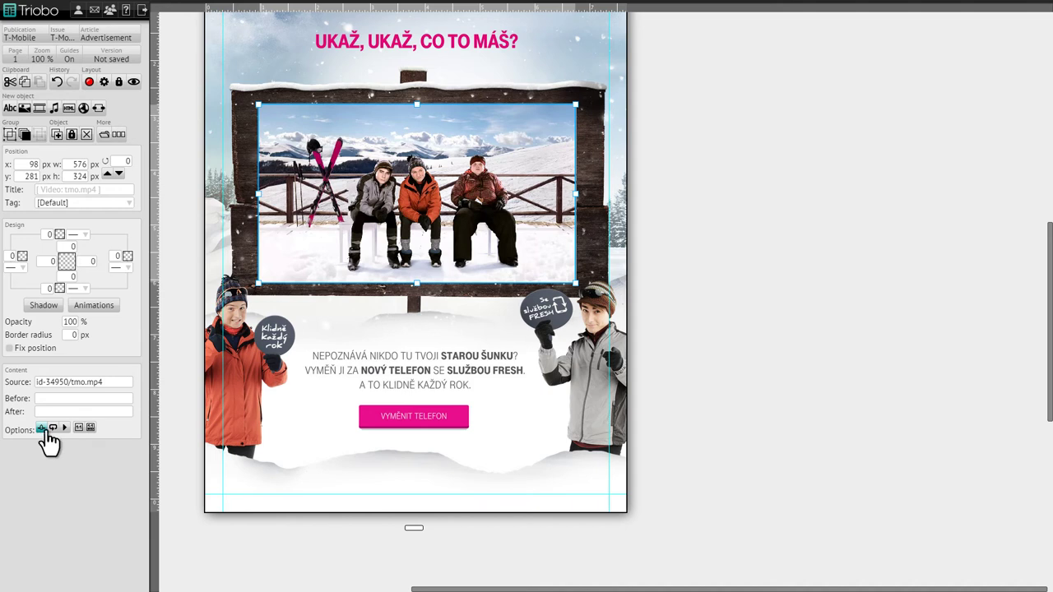
left_click(41, 428)
Step: Hide the video controls, preview the page in a browser, and return to the Issues list
left_click(41, 429)
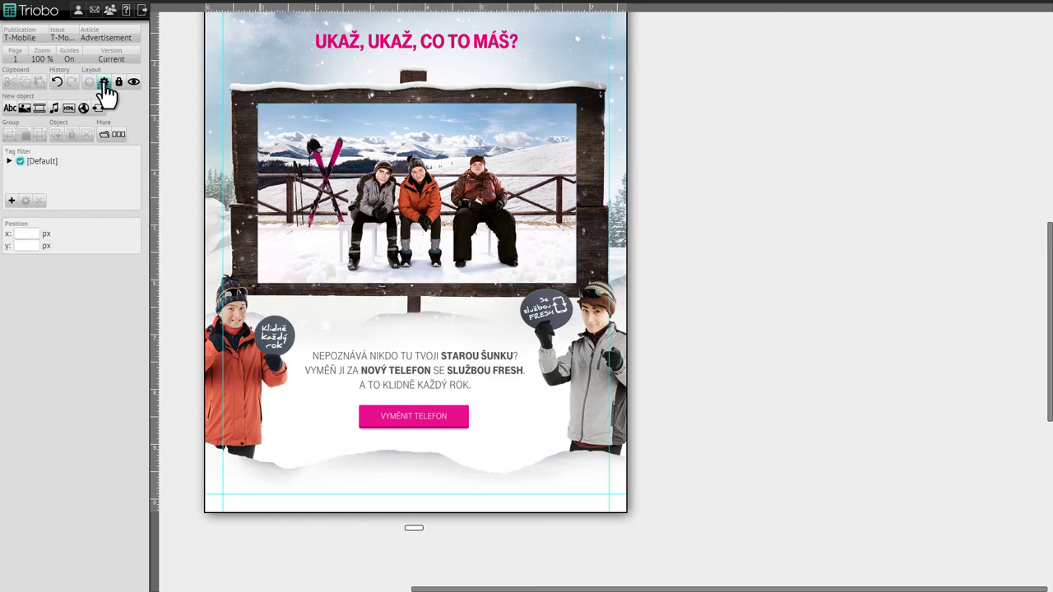
left_click(134, 81)
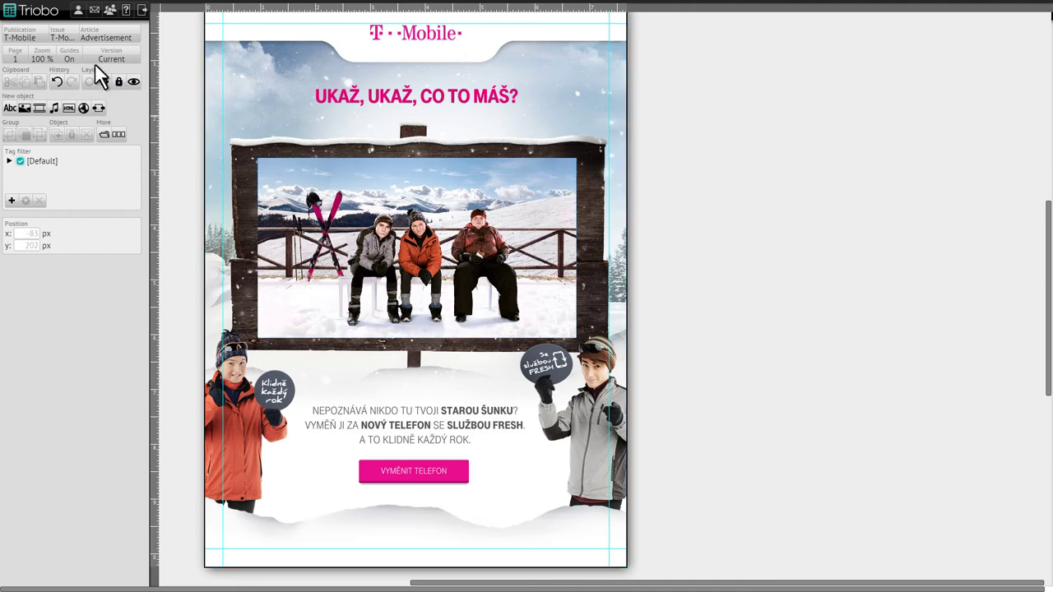
left_click(68, 35)
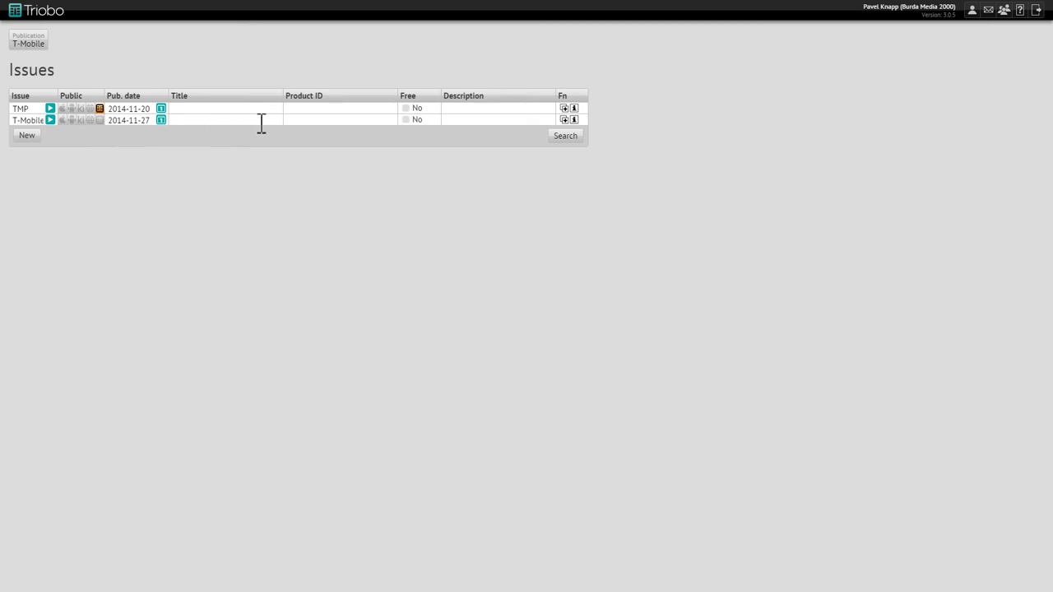
Step: Publish the T-Mobile issue to the Triobo Reader channel from its properties
left_click(574, 121)
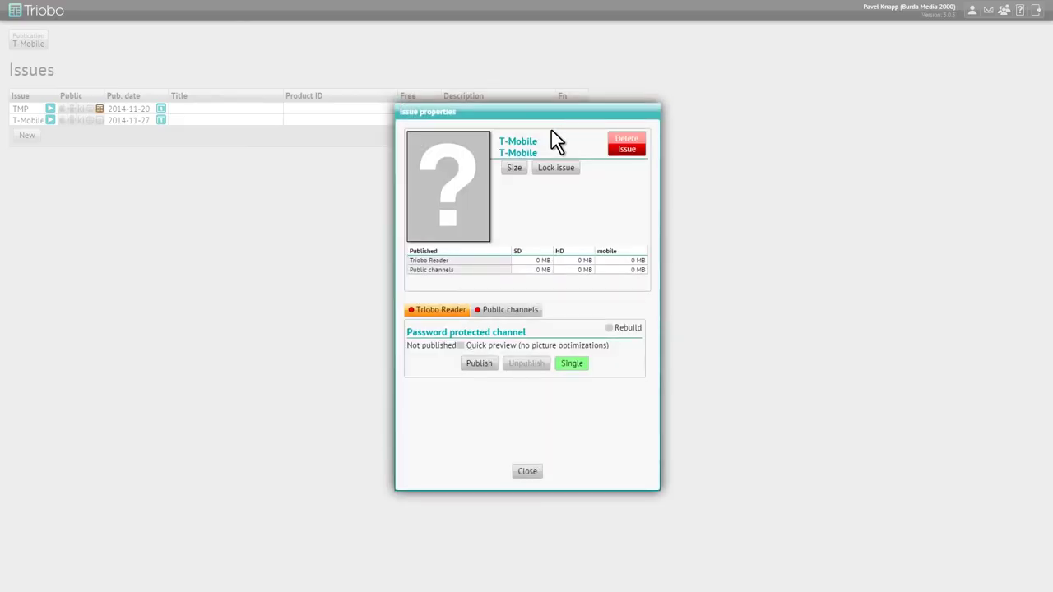
left_click(479, 364)
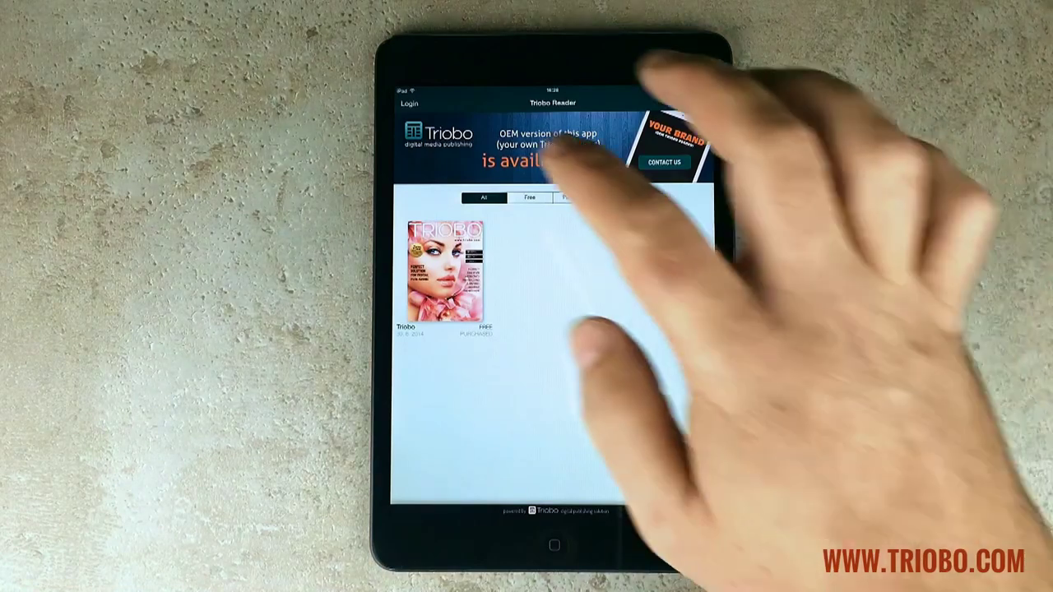
Step: Start the Triobo Reader login and enter the account e-mail address
left_click(409, 102)
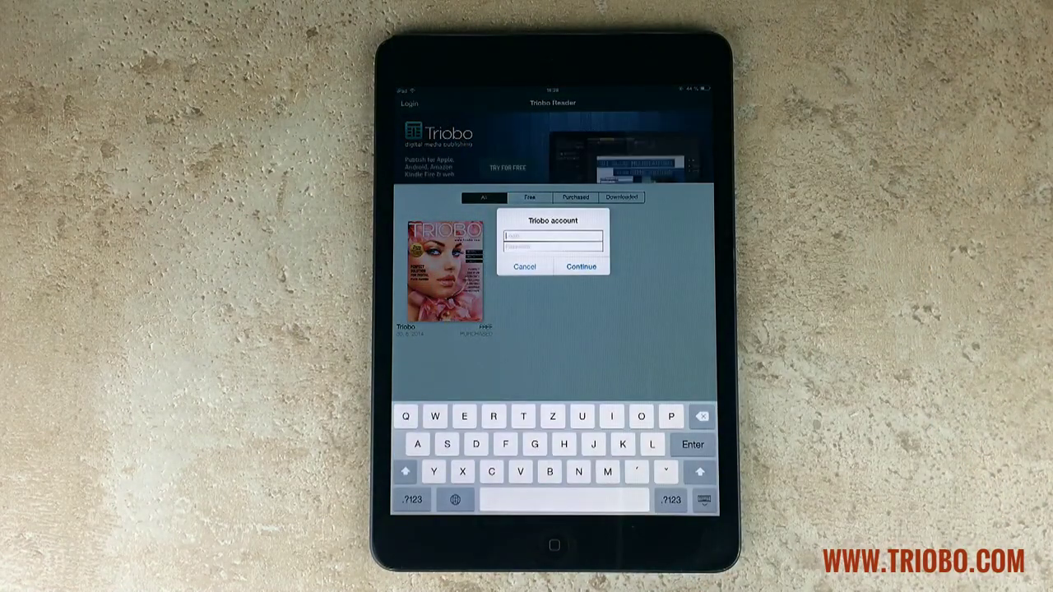
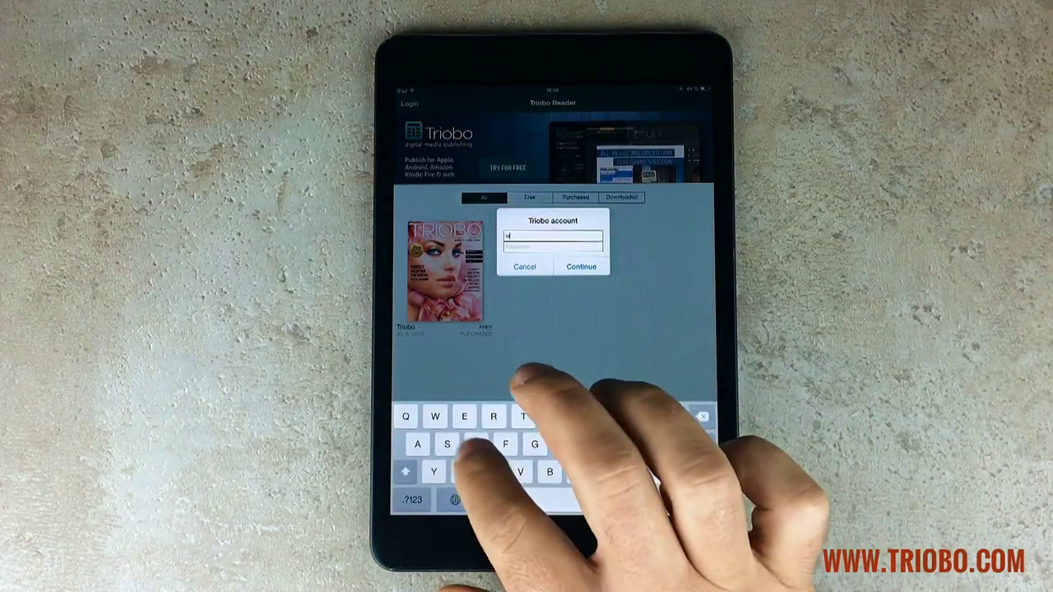
left_click(672, 499)
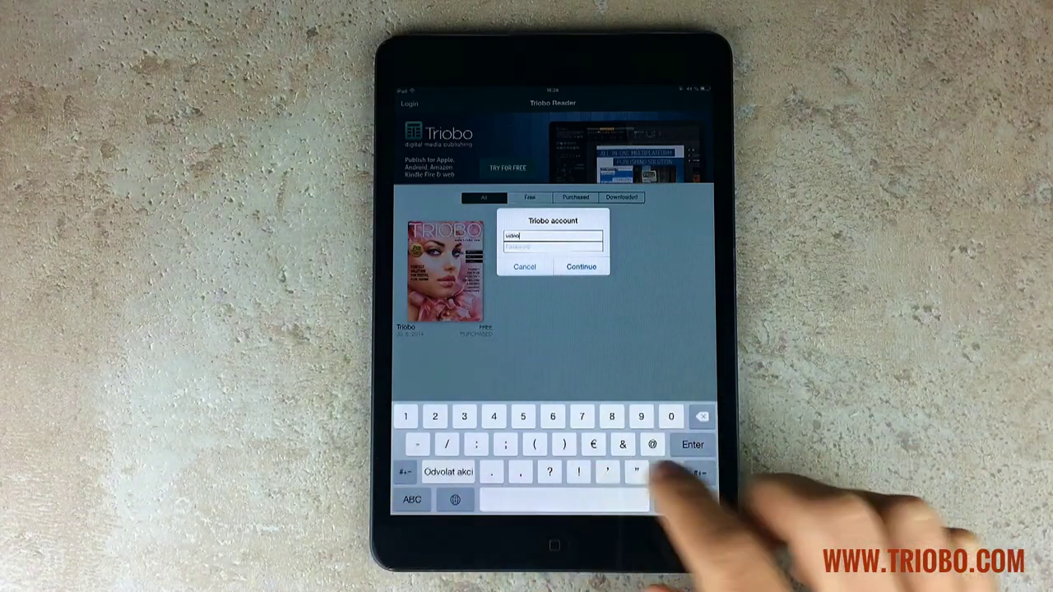
type("@")
left_click(412, 499)
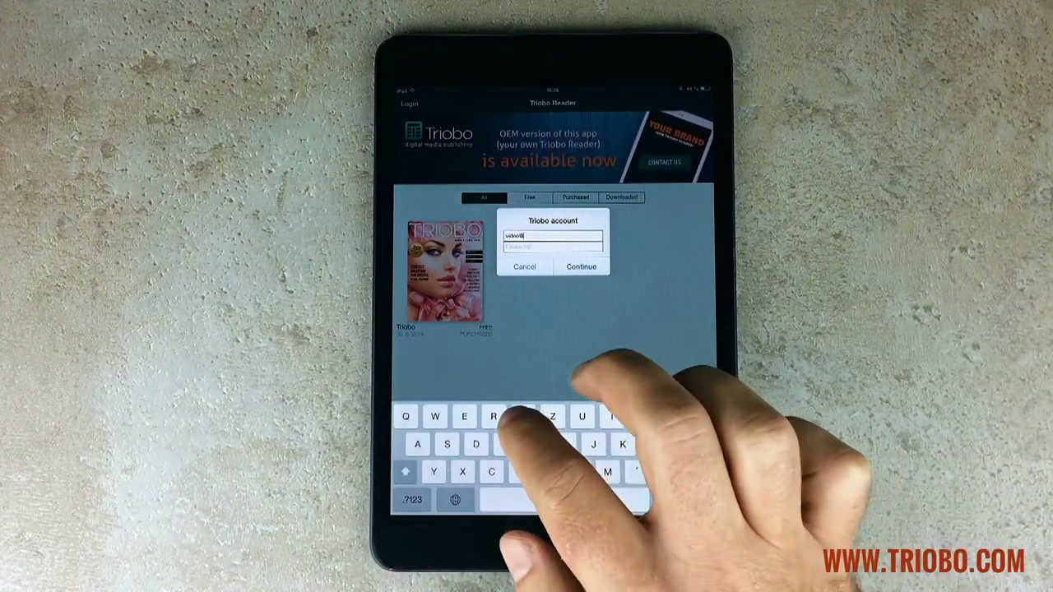
type("triobo")
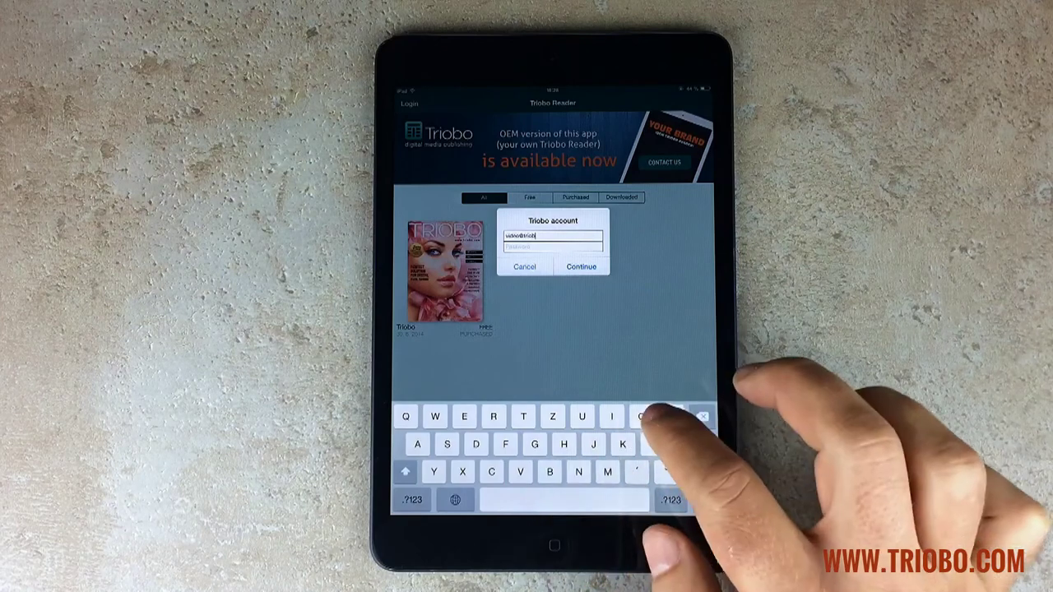
left_click(412, 499)
type(".")
left_click(412, 499)
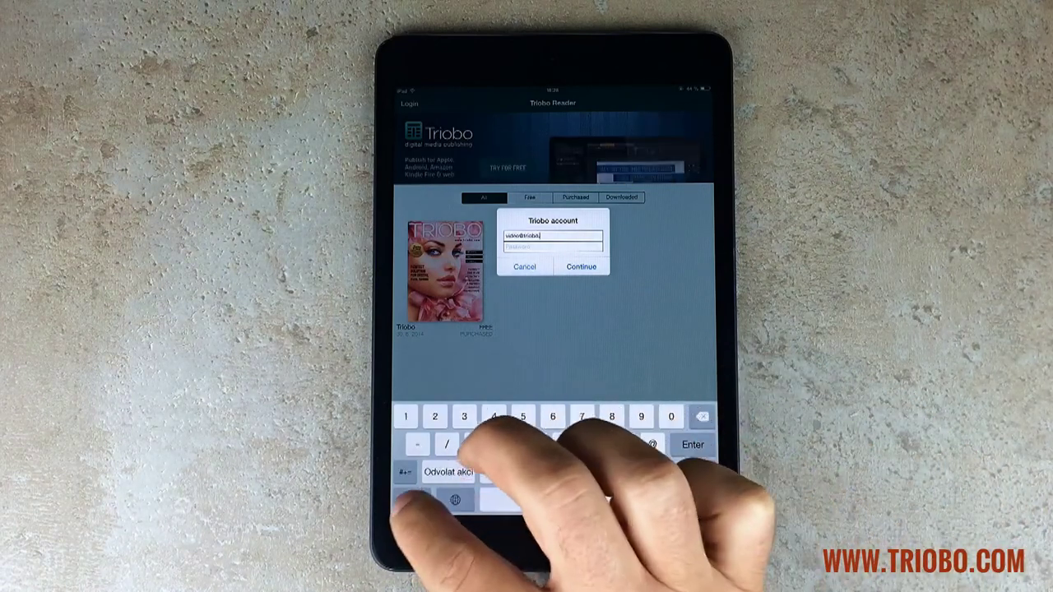
type("com")
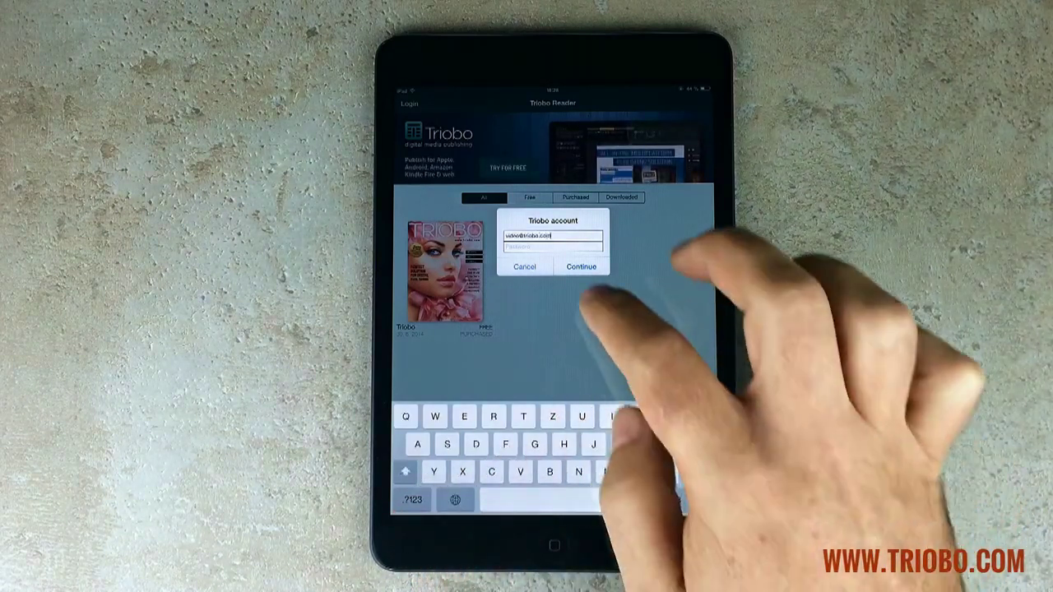
Step: Enter the account password, log in, and open the T-Mobile issue for reading
left_click(412, 500)
type("1234")
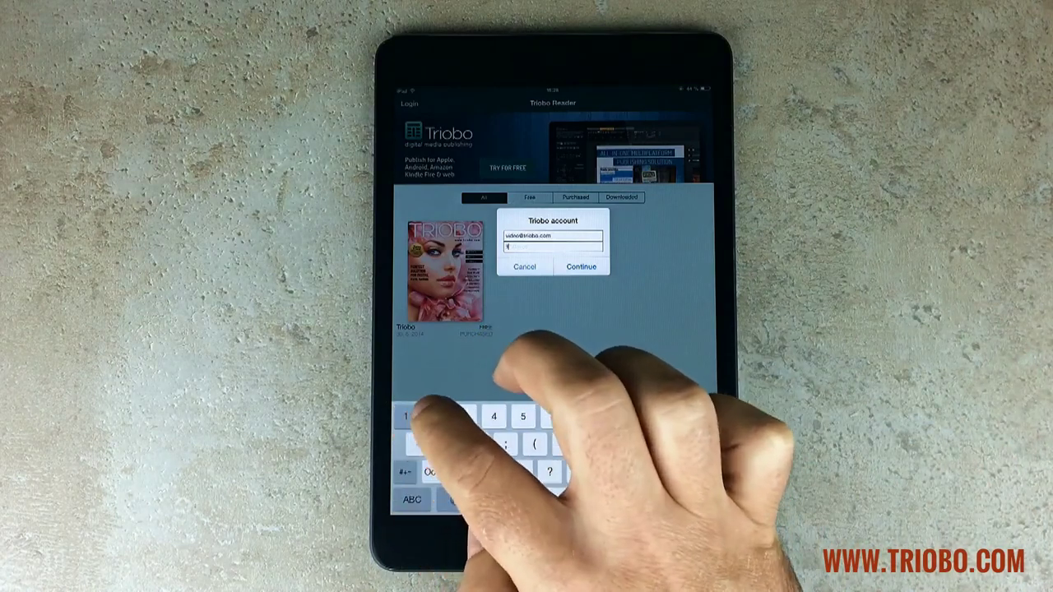
left_click(582, 267)
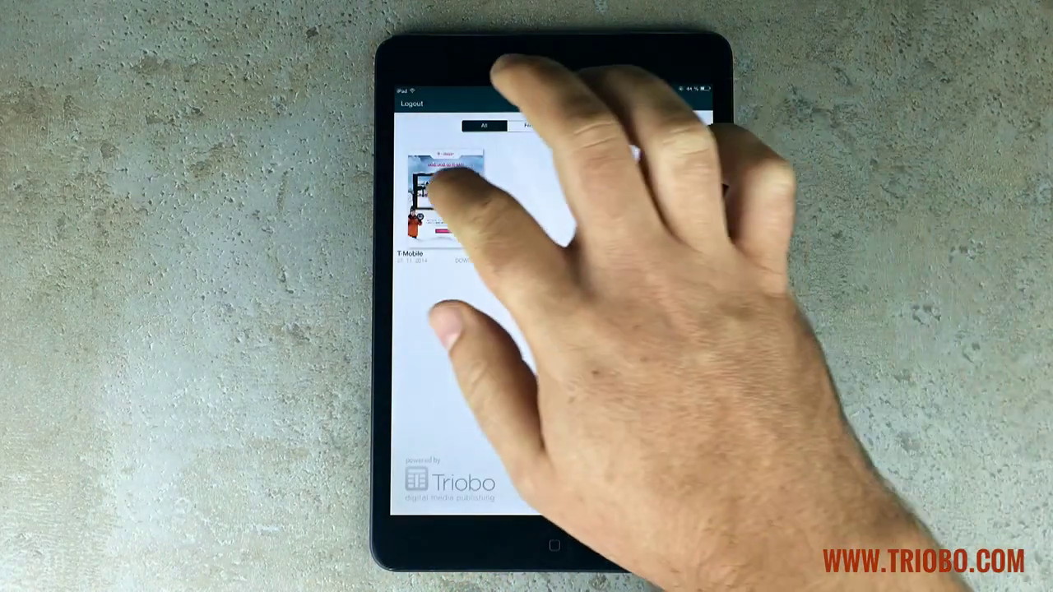
left_click(445, 197)
left_click(600, 411)
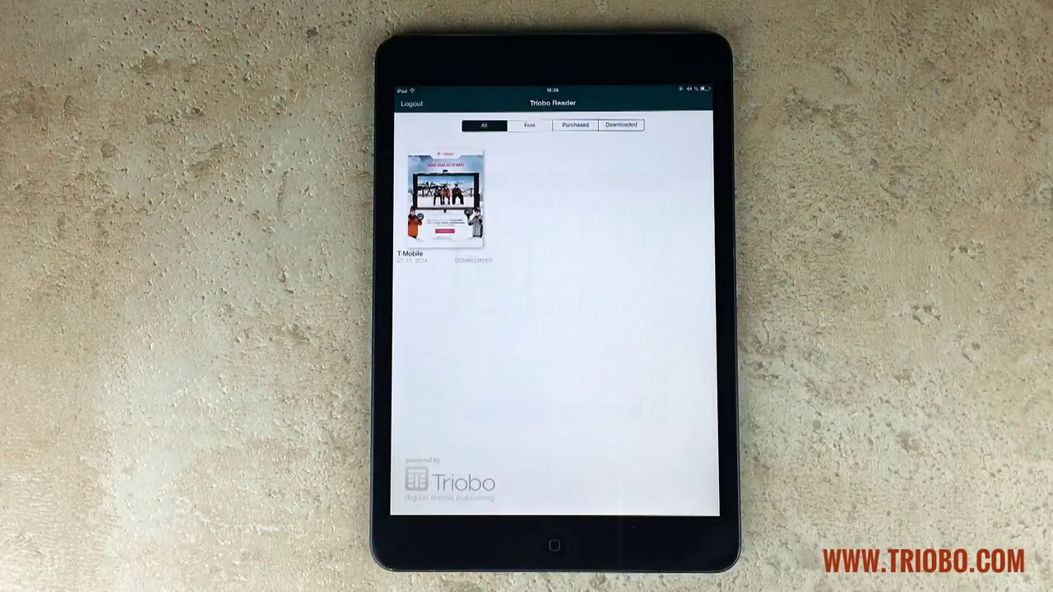